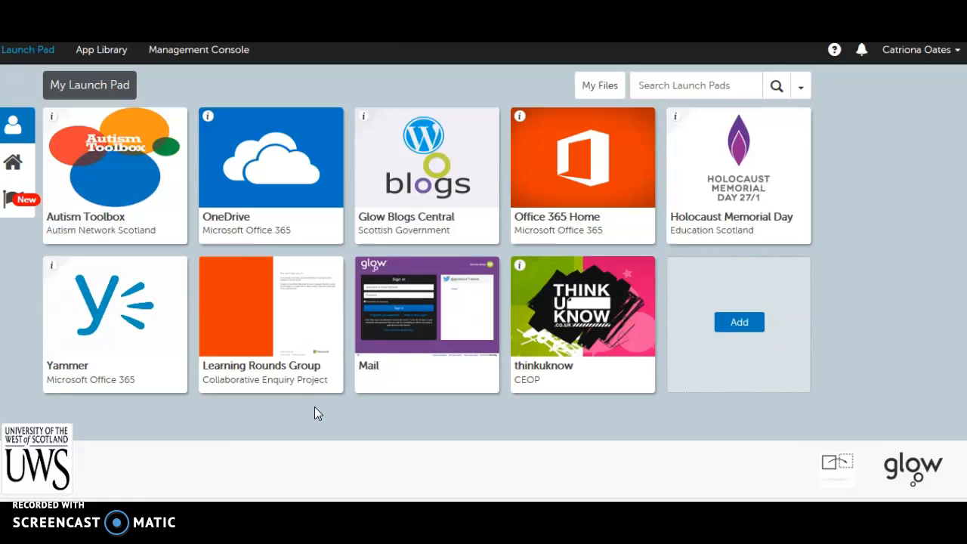
# Step: Open Glow Blogs Central from the launch pad, check the list of existing sites, and return to the Glow Blogs home page
pyautogui.click(89, 294)
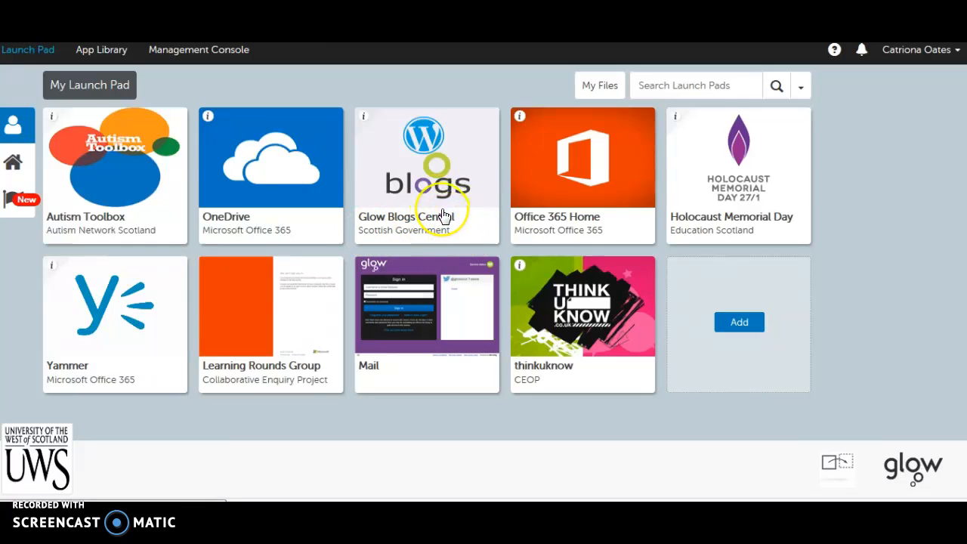
pyautogui.click(463, 165)
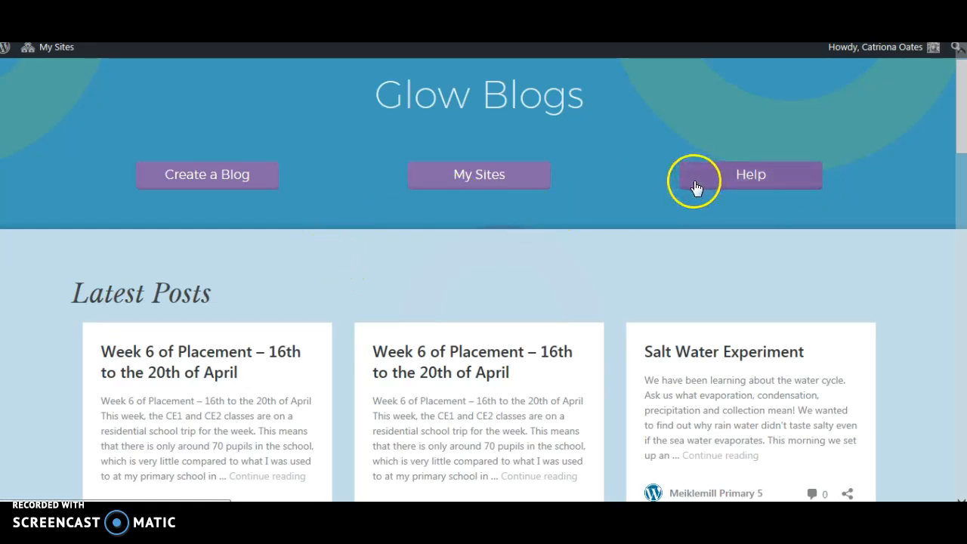
pyautogui.click(499, 186)
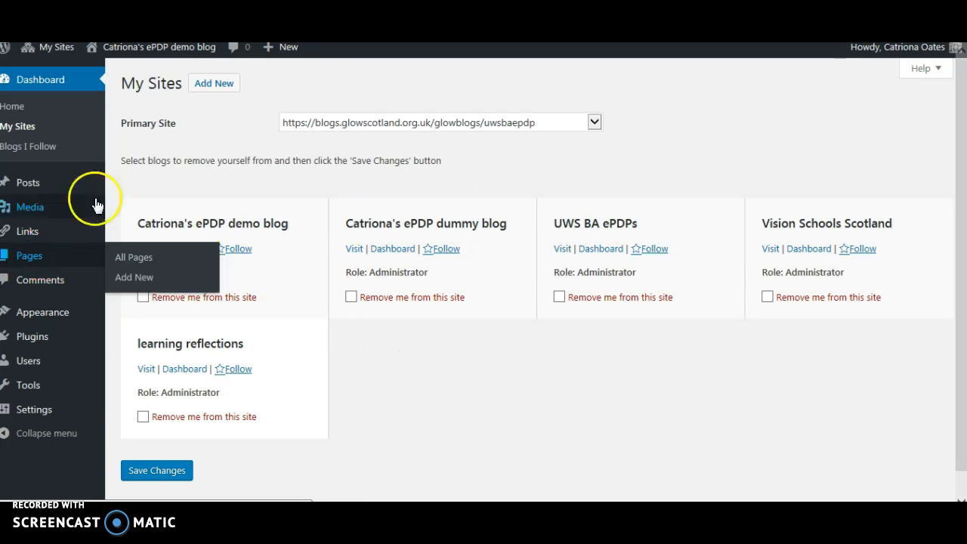
pyautogui.click(4, 47)
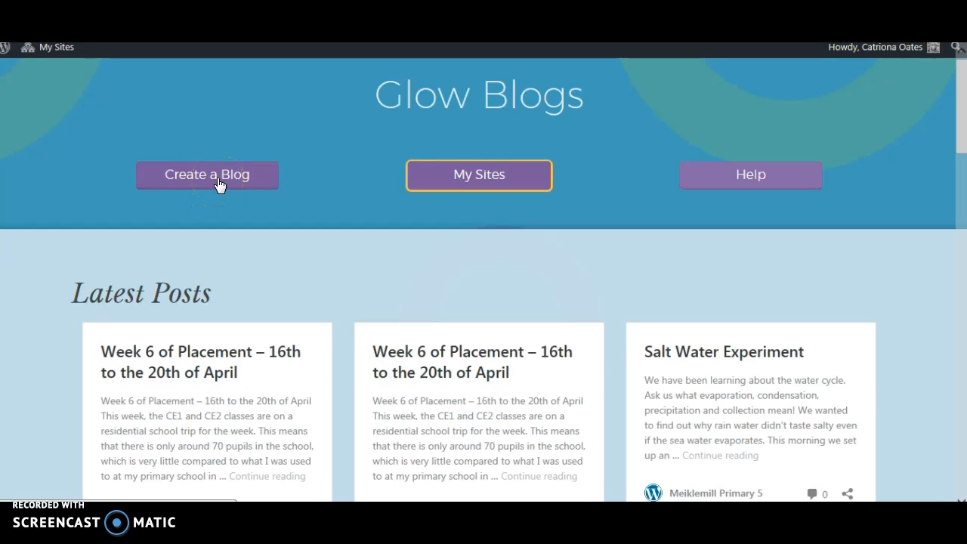
# Step: Start creating a new blog and set its site name to the owner's first name followed by "sblog"
pyautogui.click(218, 184)
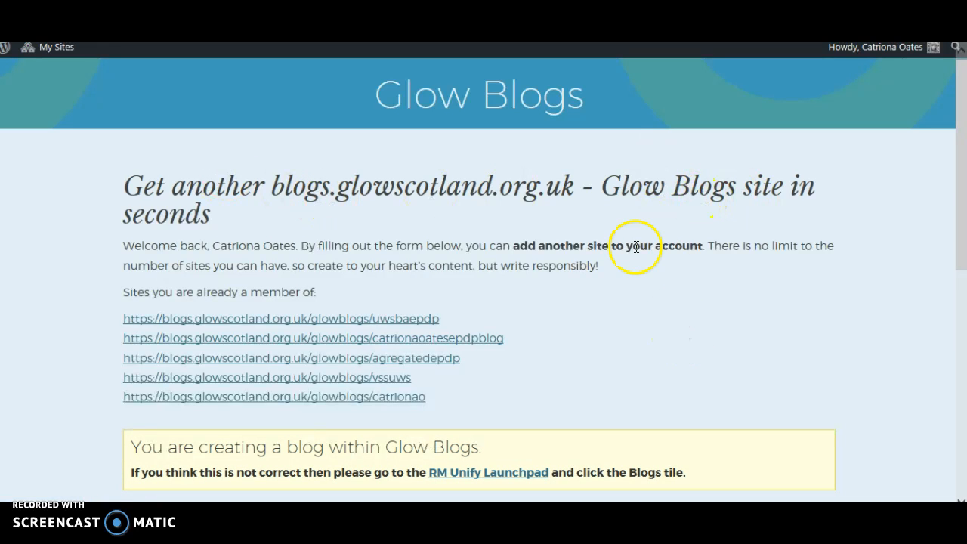
pyautogui.scroll(-2, 574, 305)
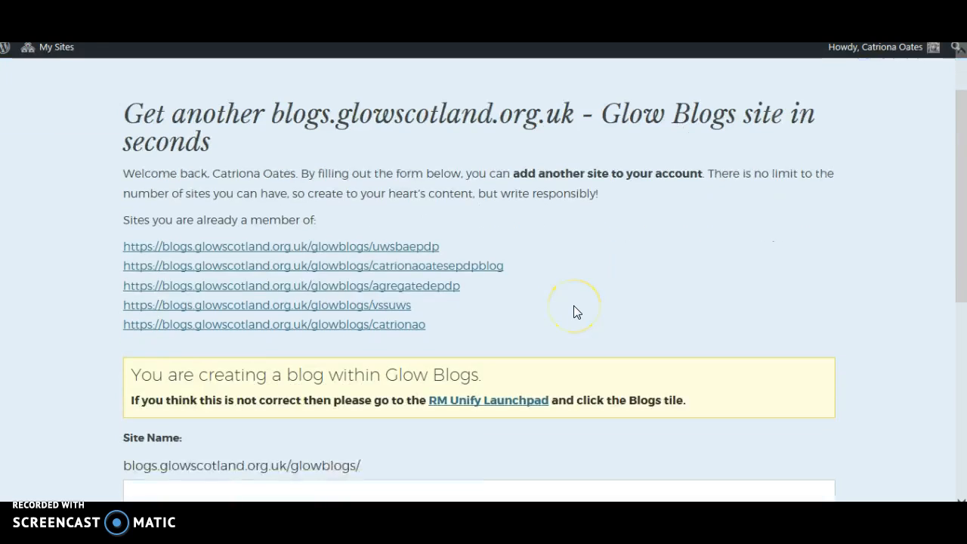
pyautogui.scroll(1, 574, 305)
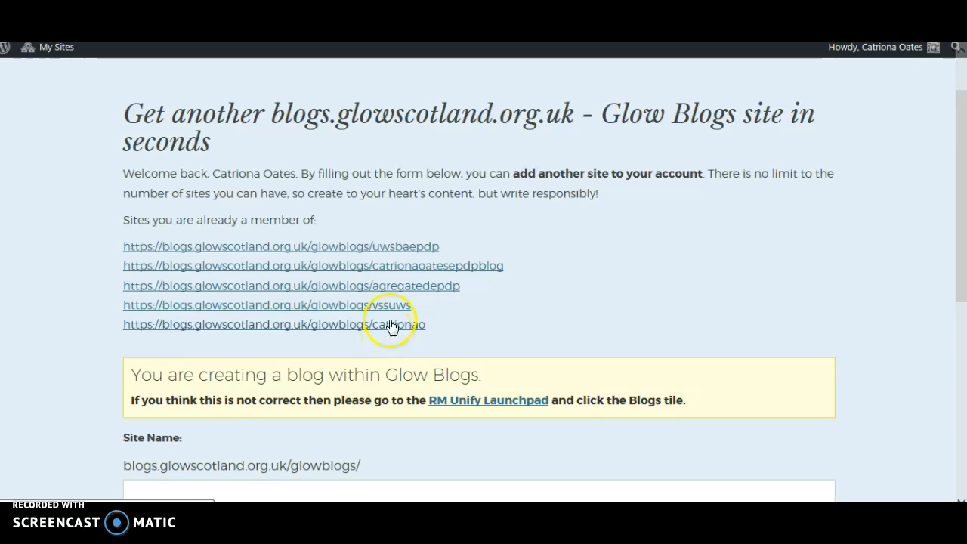
pyautogui.scroll(-2, 473, 311)
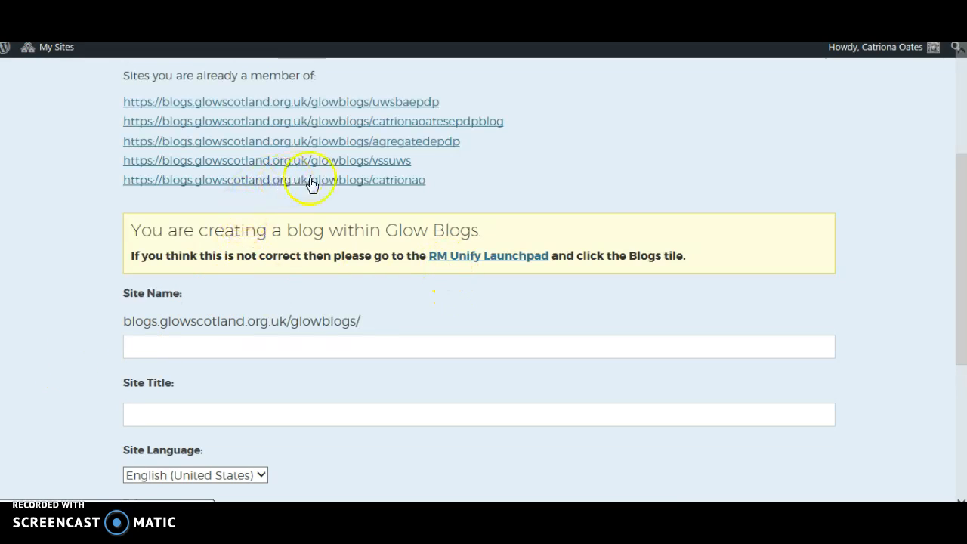
pyautogui.click(154, 347)
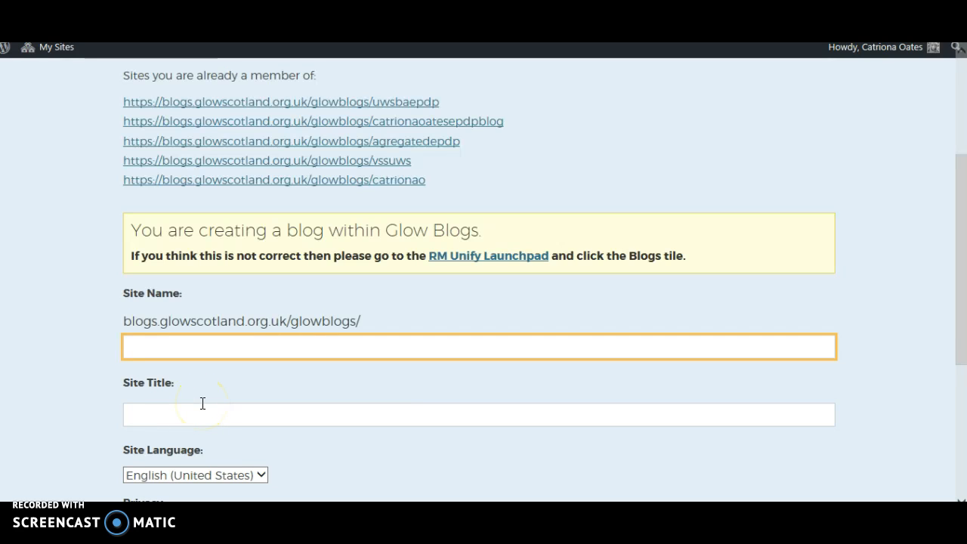
pyautogui.write('catriona')
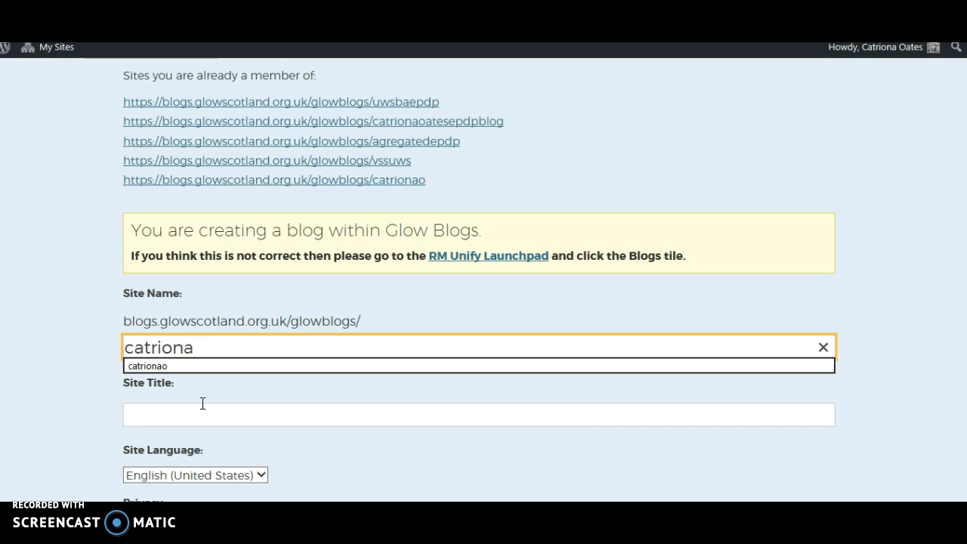
pyautogui.write('s')
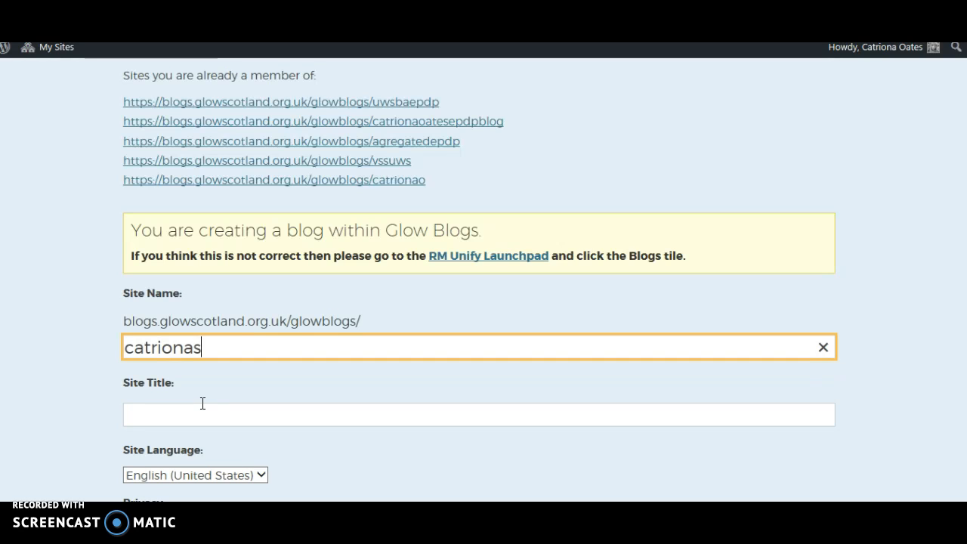
pyautogui.write('blog')
# Step: Set the site title to "professional learning" and create the site
pyautogui.click(143, 414)
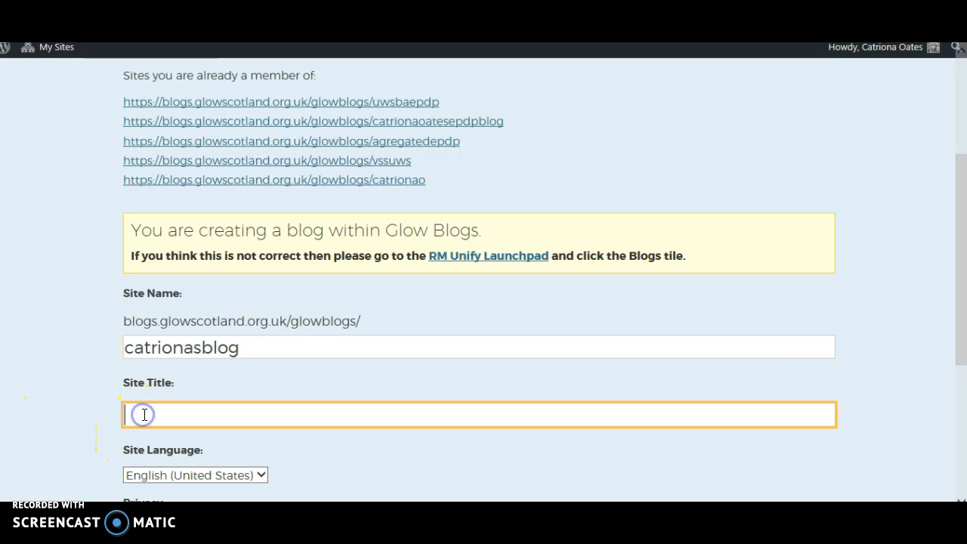
pyautogui.write('pro')
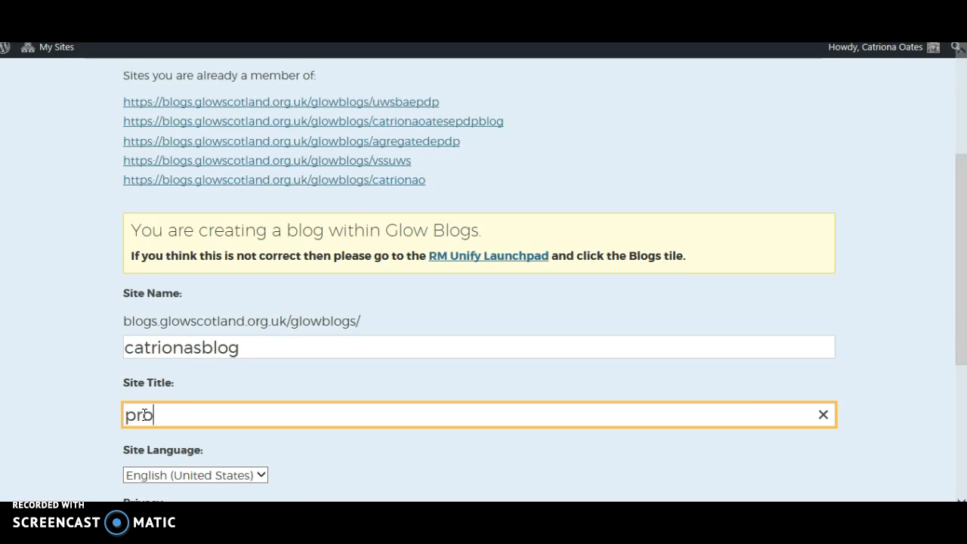
pyautogui.write('fessional lea')
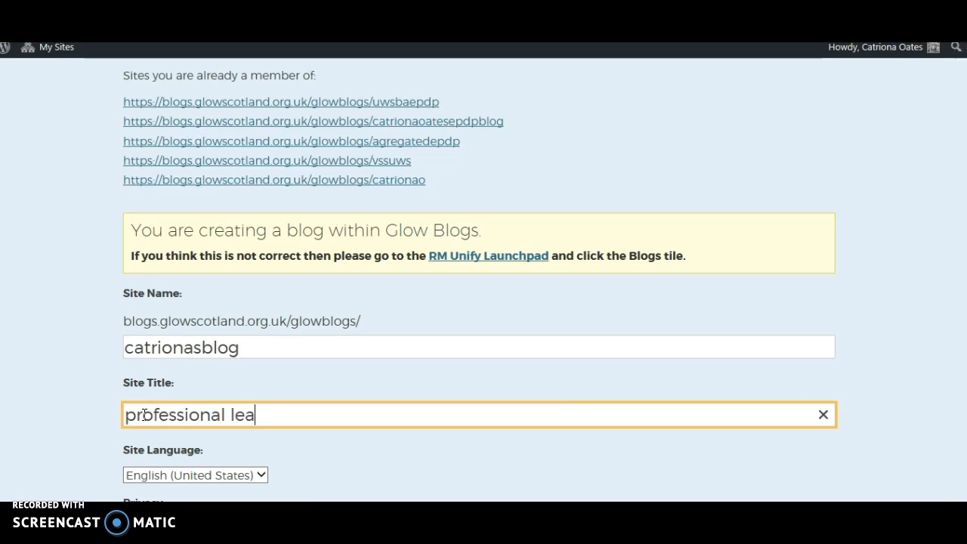
pyautogui.write('rning')
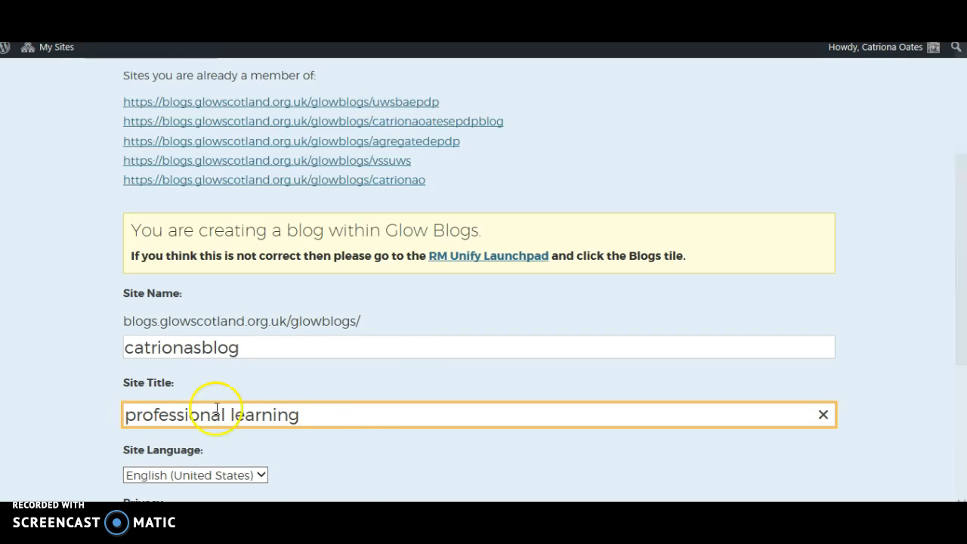
pyautogui.scroll(-1, 386, 370)
pyautogui.scroll(-2, 386, 369)
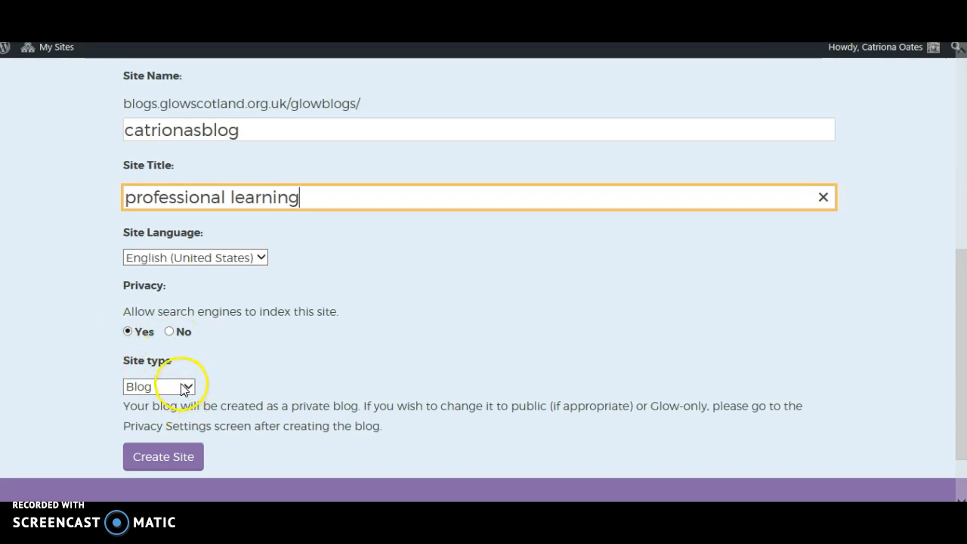
pyautogui.click(173, 466)
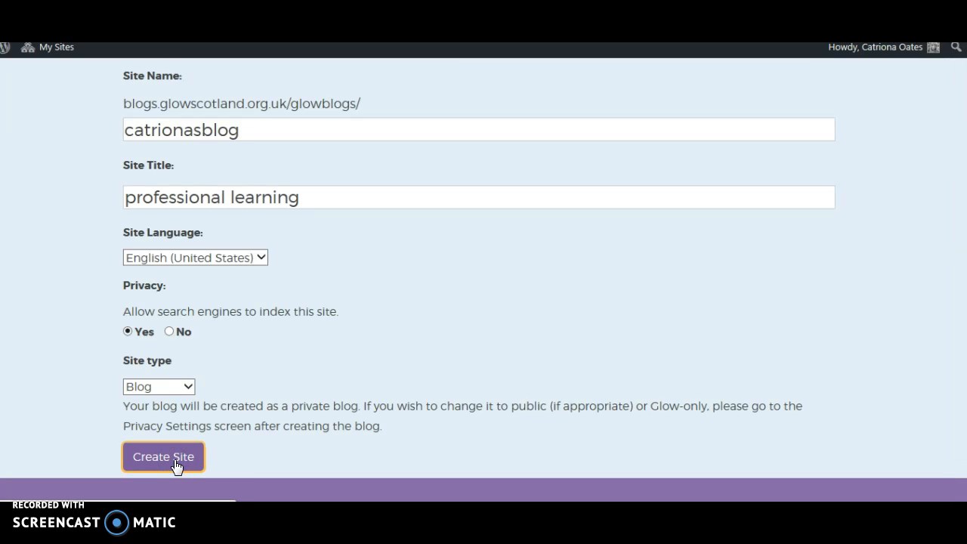
pyautogui.click(189, 463)
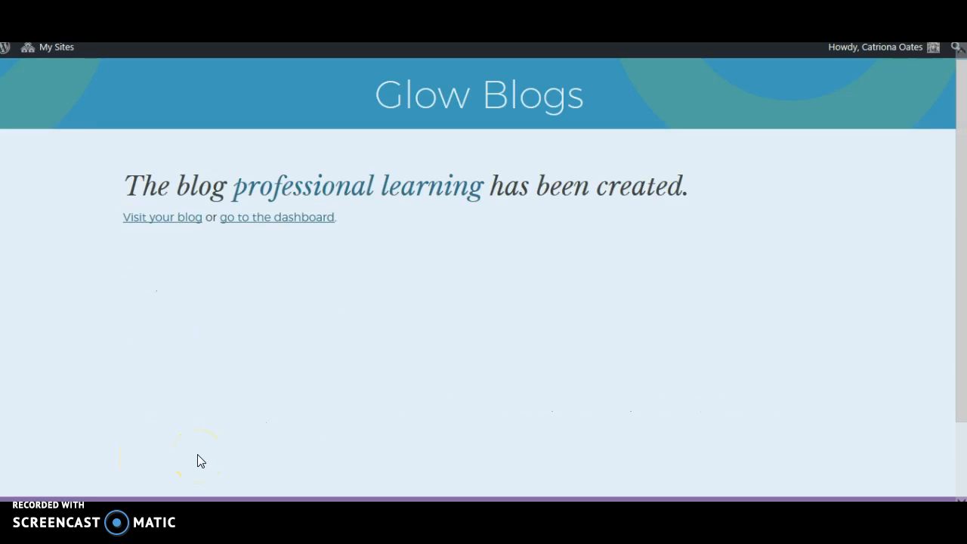
# Step: Visit the newly created blog and open the dashboard of the professional learning site
pyautogui.click(152, 225)
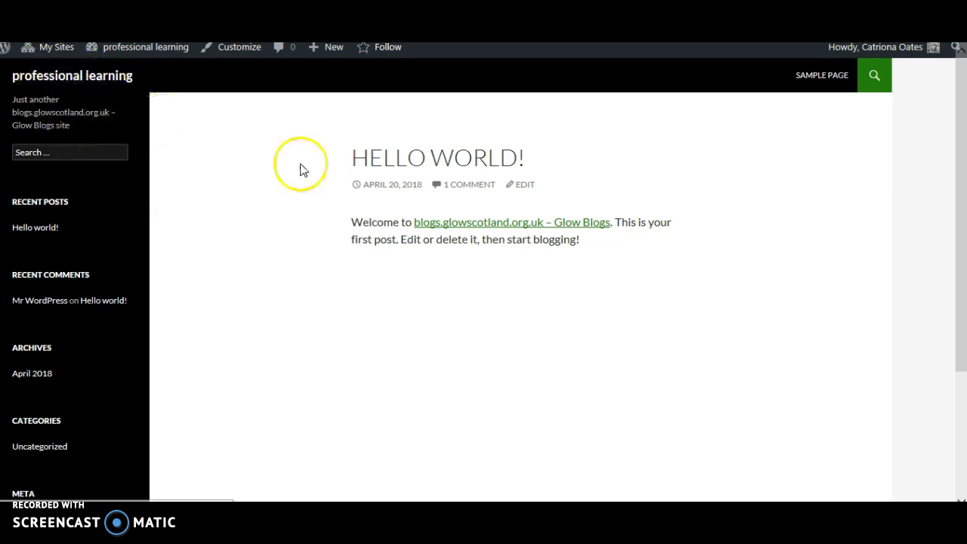
pyautogui.moveTo(51, 49)
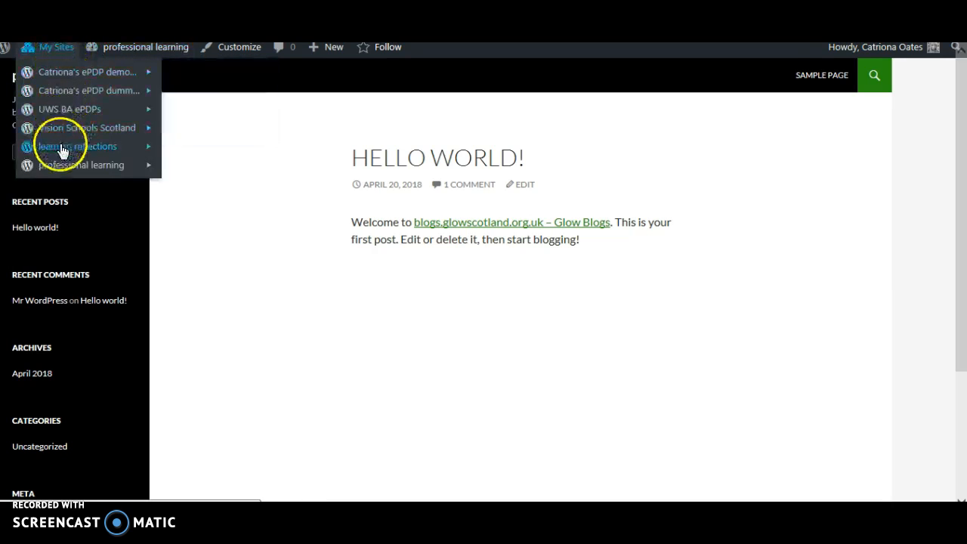
pyautogui.moveTo(67, 165)
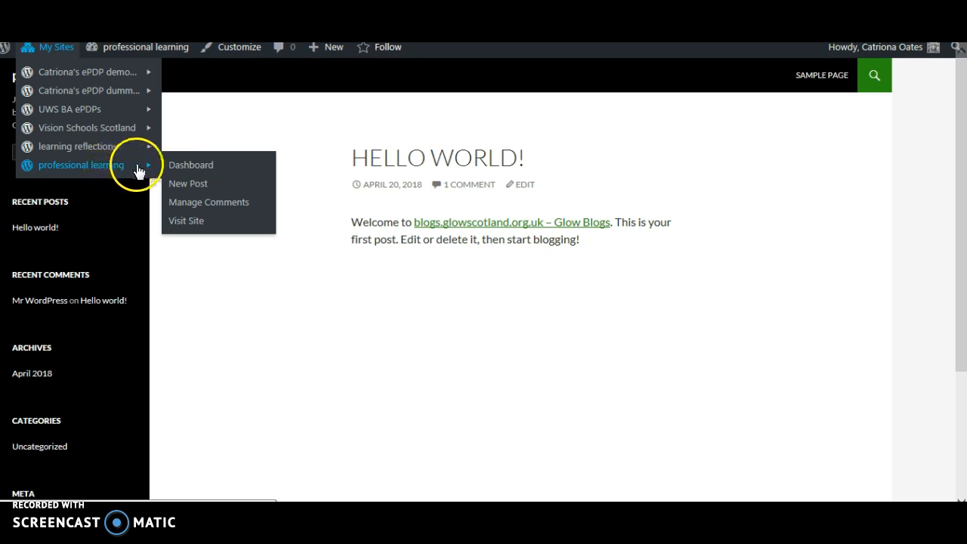
pyautogui.click(186, 171)
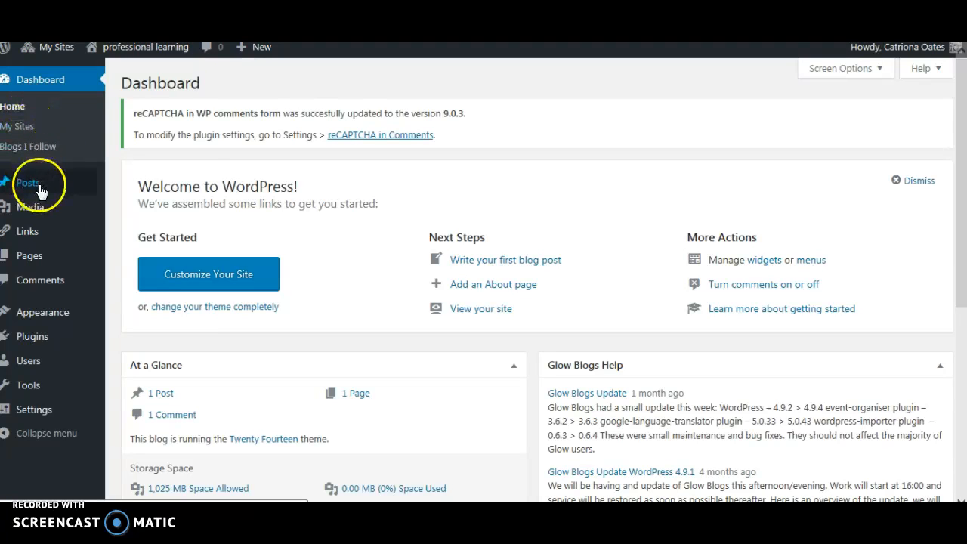
# Step: Examine the dashboard's Posts, Media, Links, Pages and Comments sections and the options they offer
pyautogui.moveTo(40, 192)
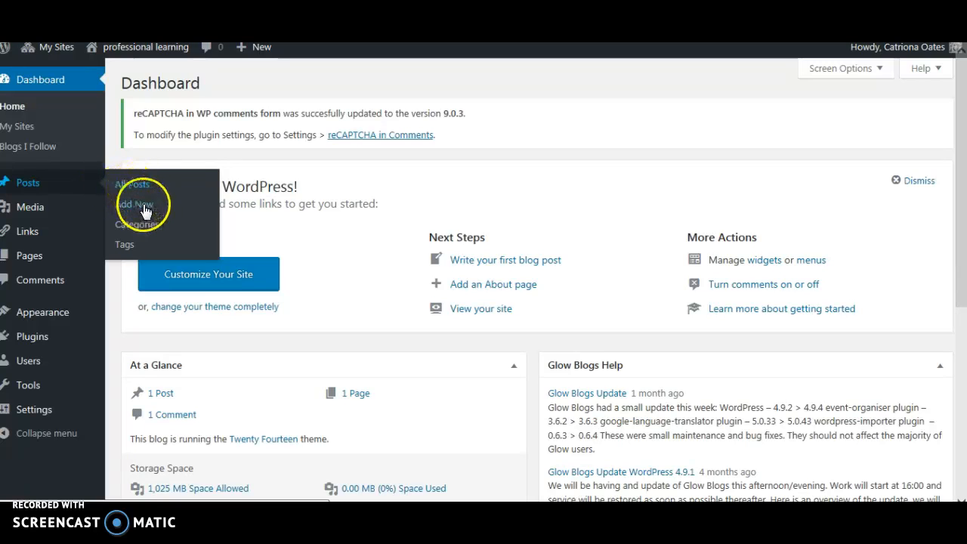
pyautogui.moveTo(27, 209)
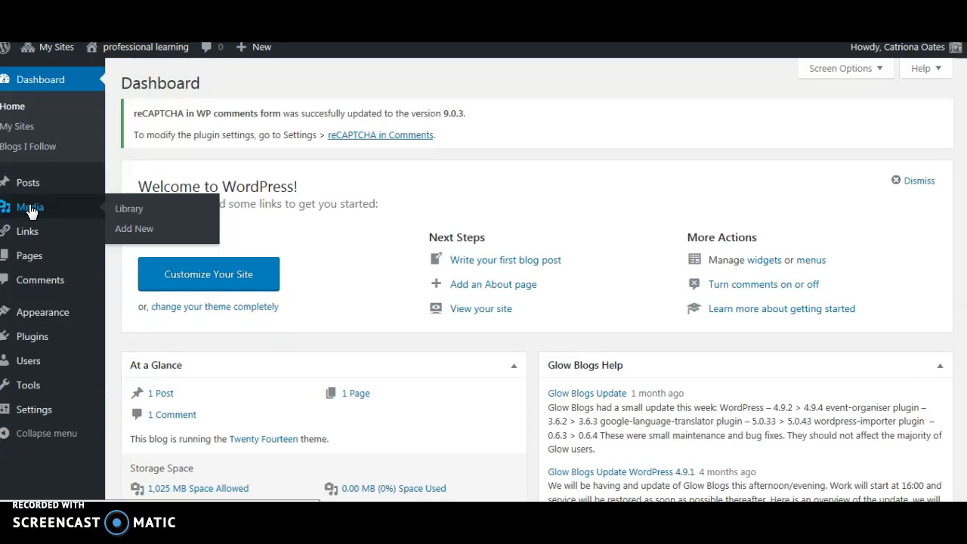
pyautogui.click(29, 211)
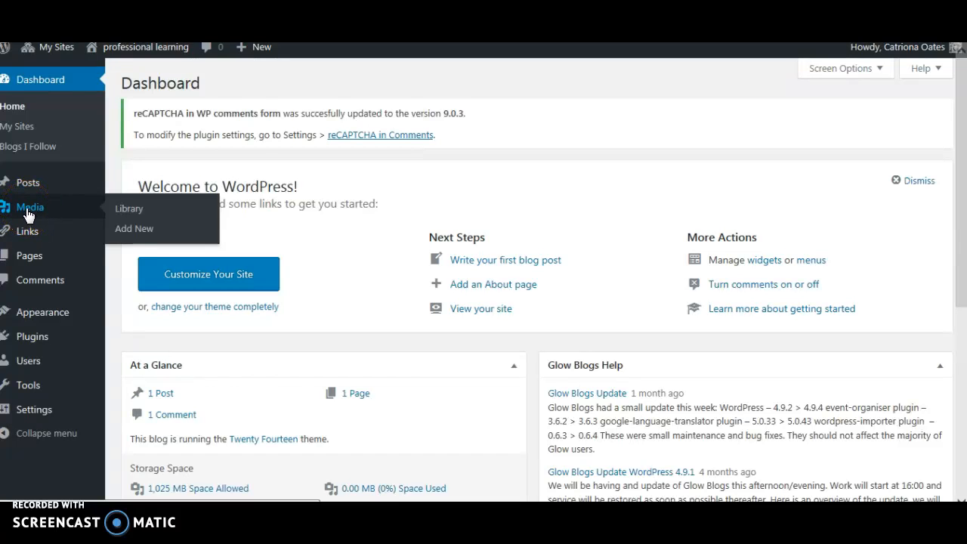
pyautogui.click(31, 212)
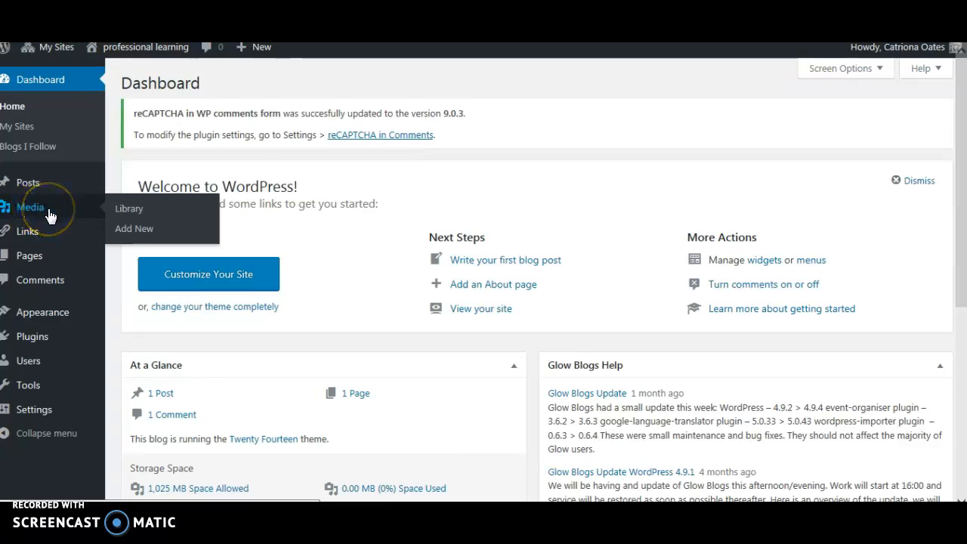
pyautogui.moveTo(35, 238)
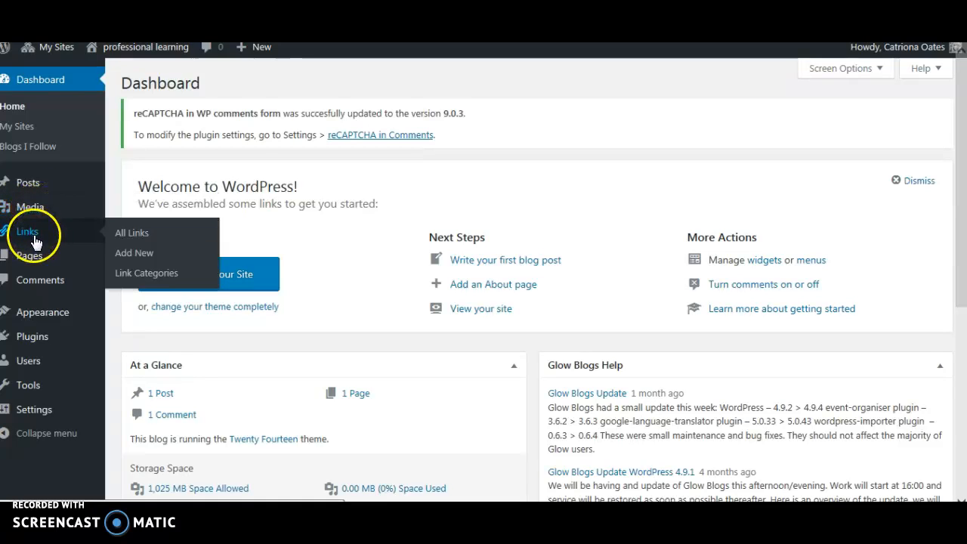
pyautogui.moveTo(35, 259)
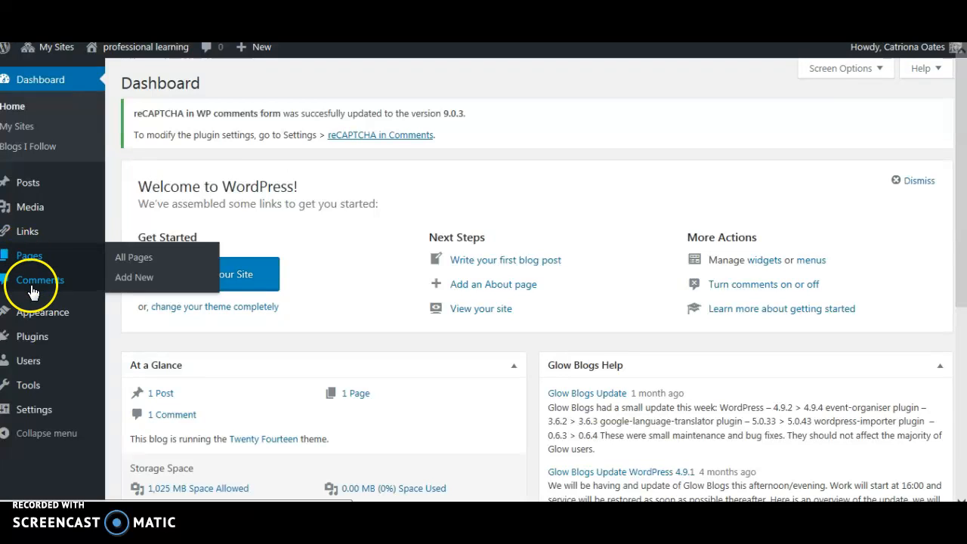
pyautogui.click(32, 290)
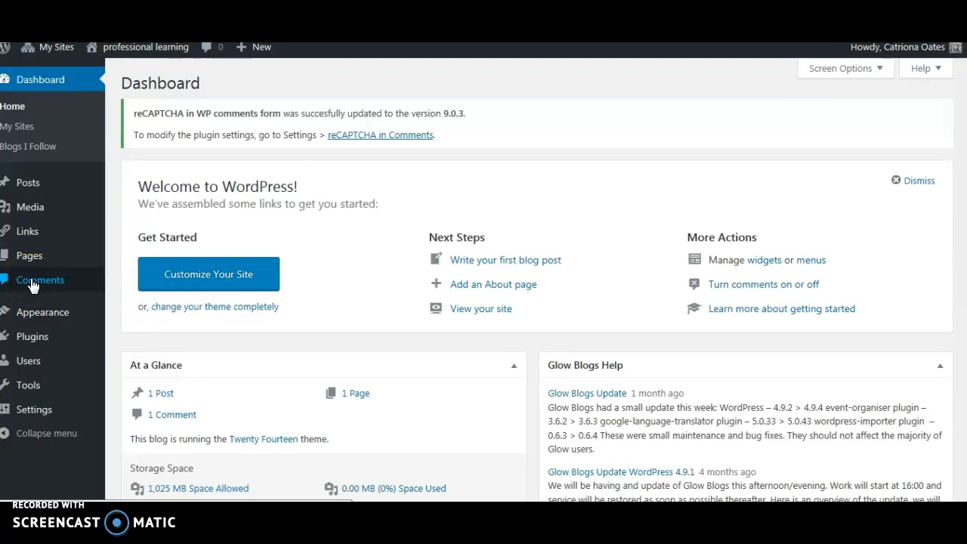
# Step: Open the site's installed themes and examine the designs on offer, from Twenty Fourteen through to Yoko
pyautogui.moveTo(39, 312)
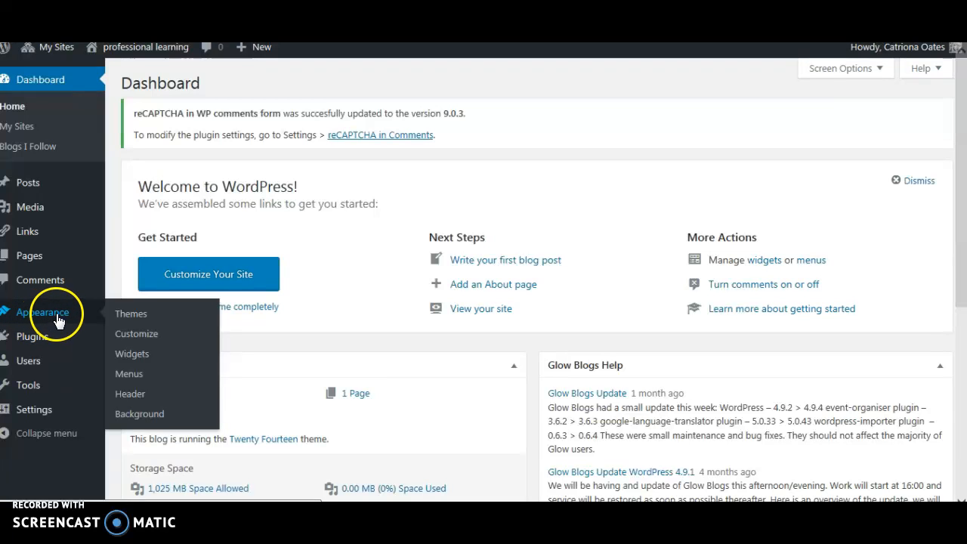
pyautogui.click(141, 318)
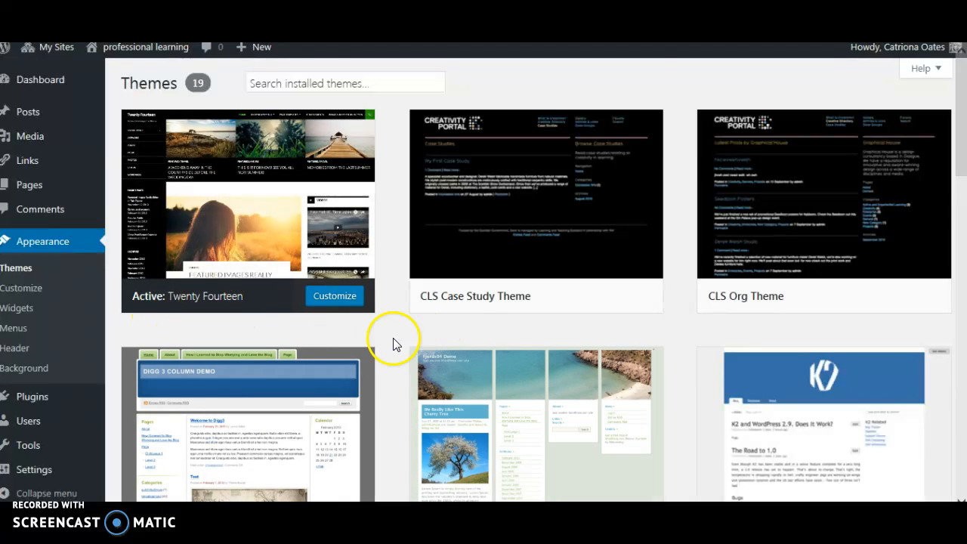
pyautogui.scroll(-1, 393, 343)
pyautogui.scroll(-2, 395, 345)
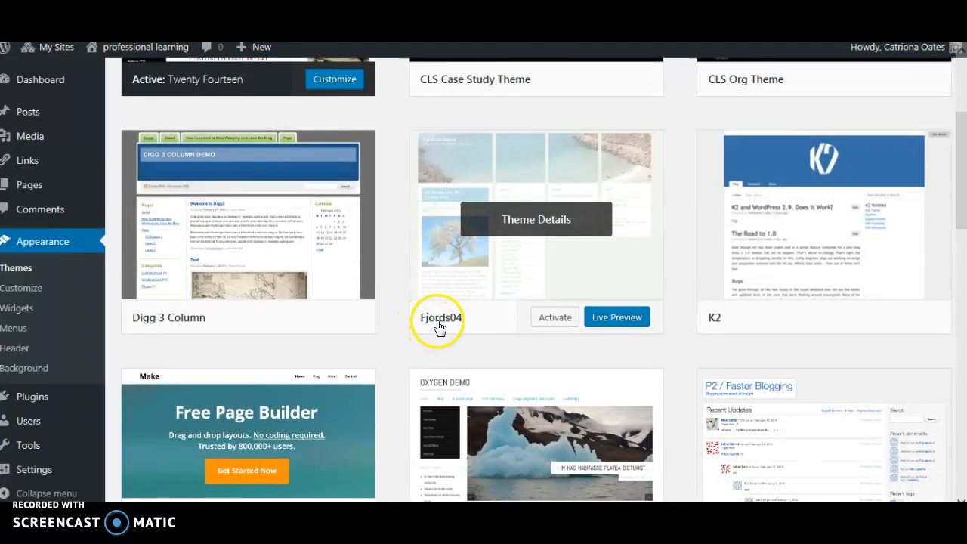
pyautogui.scroll(-5, 439, 326)
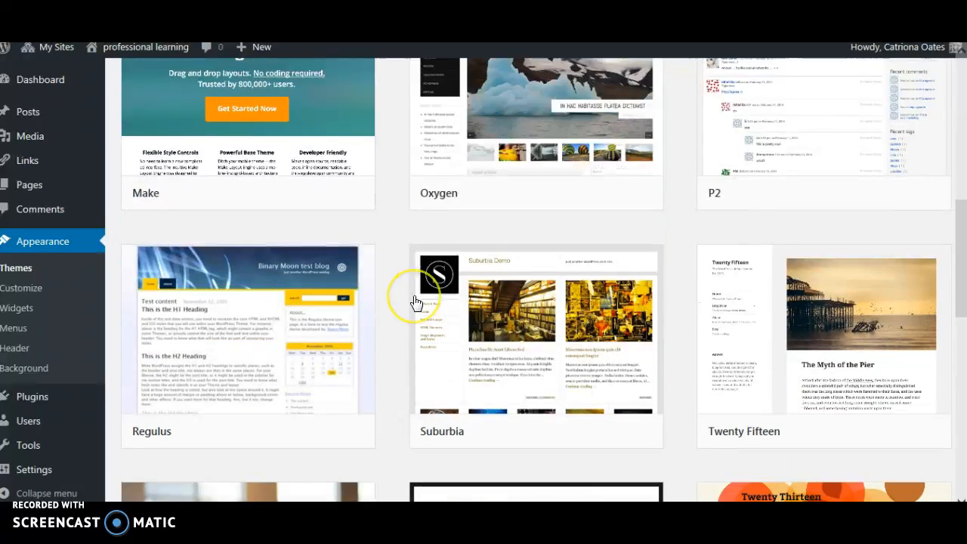
pyautogui.scroll(-4, 412, 300)
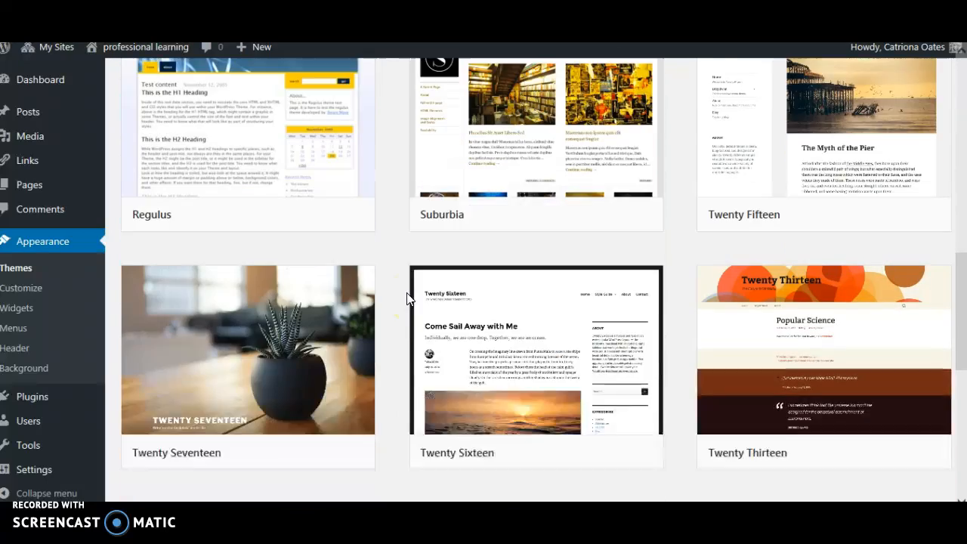
pyautogui.scroll(-2, 407, 298)
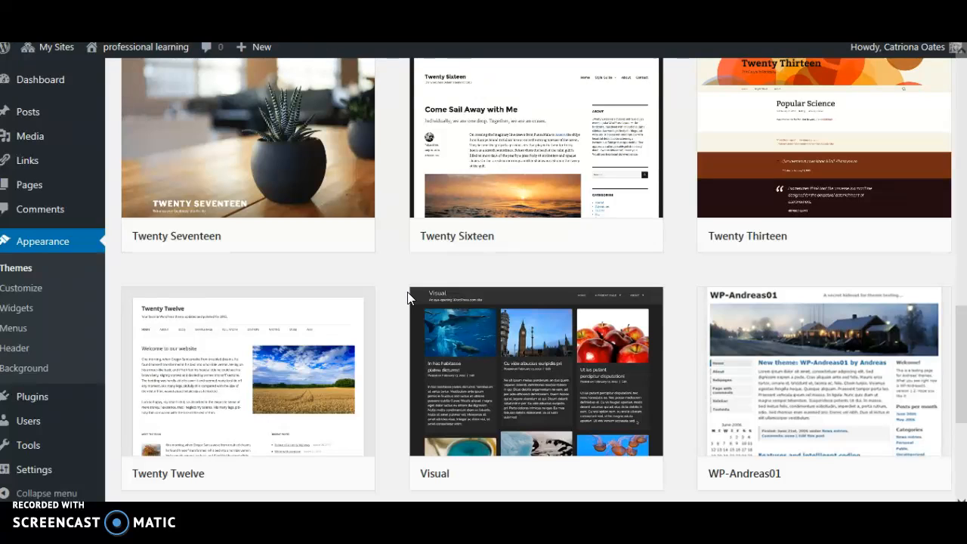
pyautogui.scroll(-2, 406, 299)
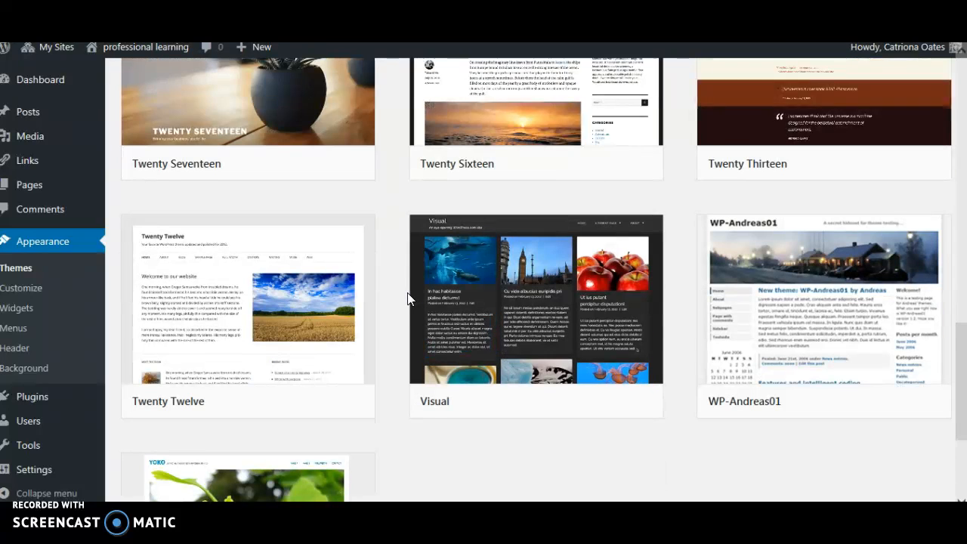
pyautogui.scroll(-2, 408, 301)
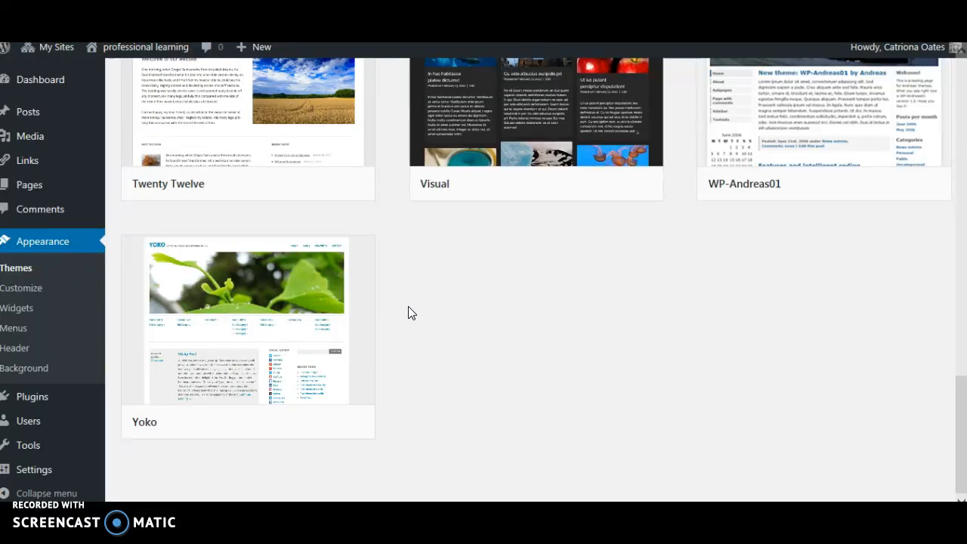
# Step: Preview the Yoko theme on the site, and activate and publish it as the blog's theme
pyautogui.moveTo(237, 339)
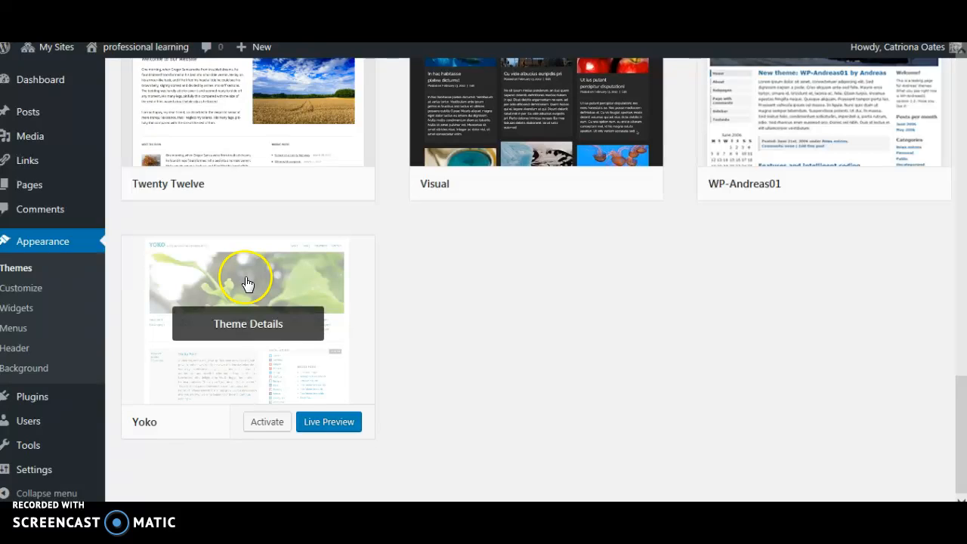
pyautogui.moveTo(156, 431)
pyautogui.click(326, 423)
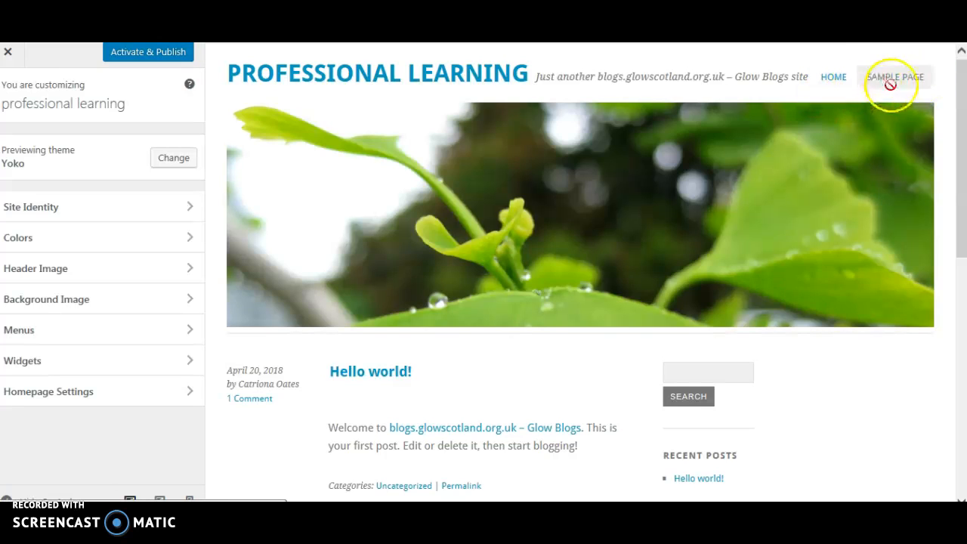
pyautogui.scroll(-2, 521, 332)
pyautogui.scroll(-1, 521, 329)
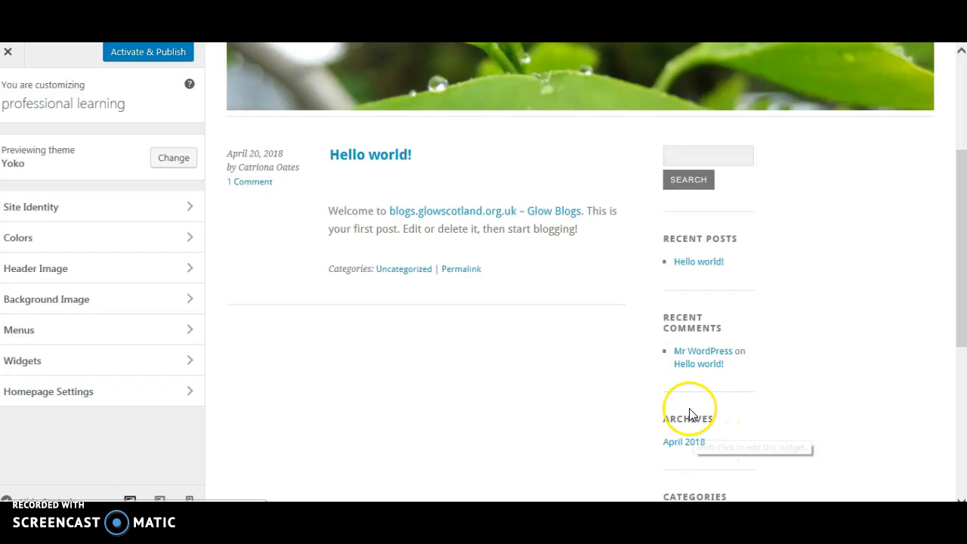
pyautogui.scroll(-2, 540, 376)
pyautogui.scroll(4, 550, 384)
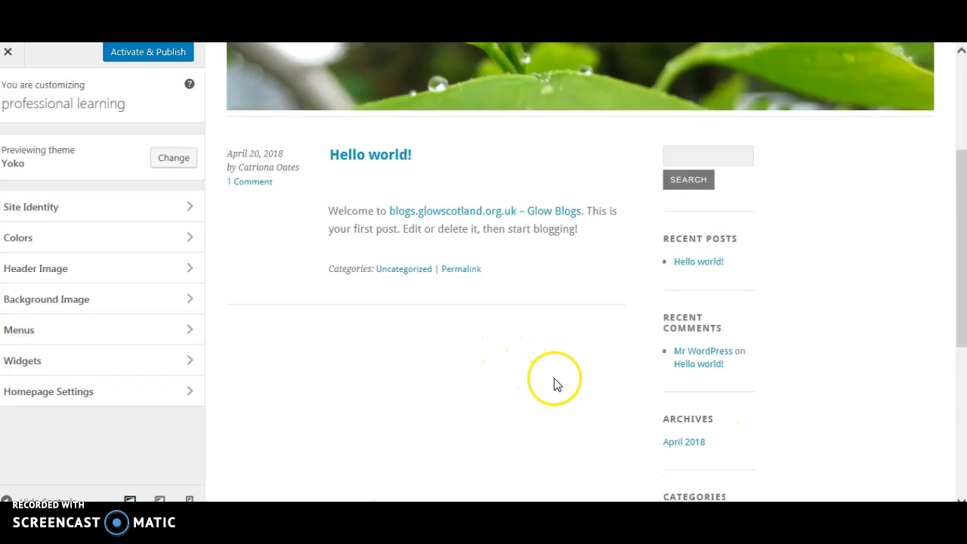
pyautogui.scroll(1, 563, 375)
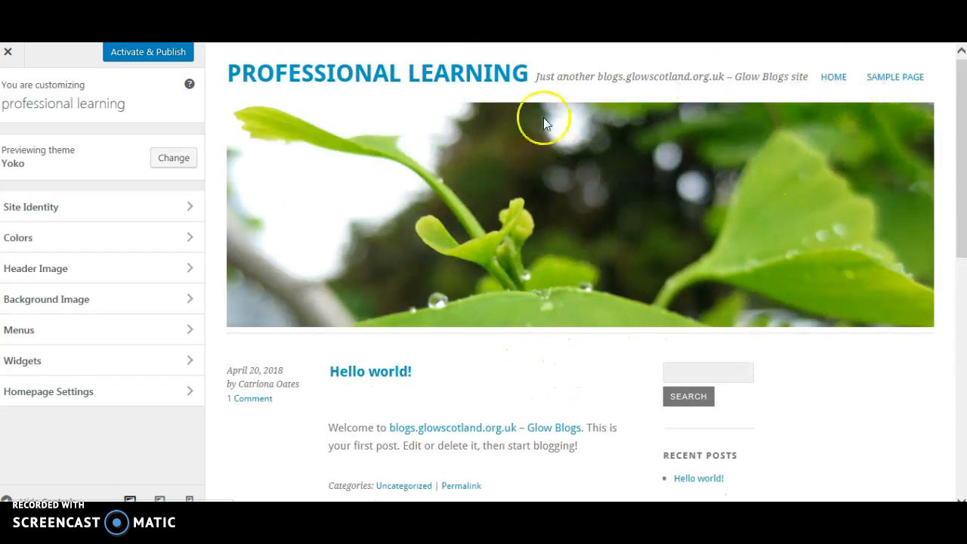
pyautogui.click(154, 58)
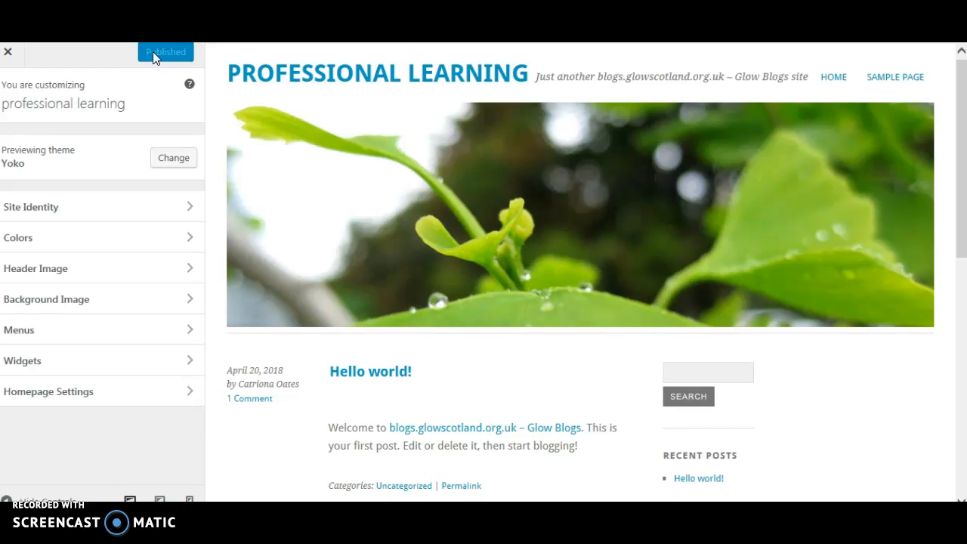
pyautogui.click(7, 53)
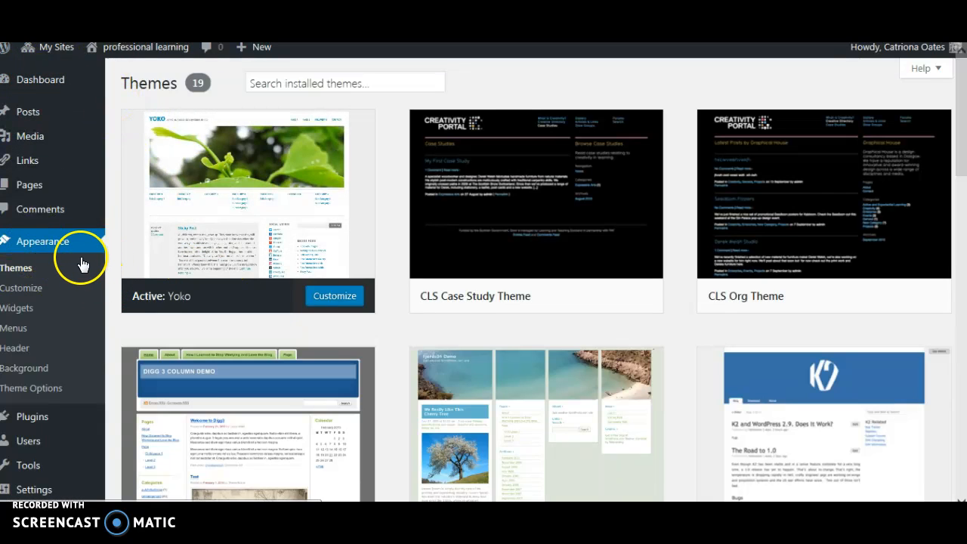
# Step: Start a new post with the title "I'm new here!"
pyautogui.moveTo(34, 115)
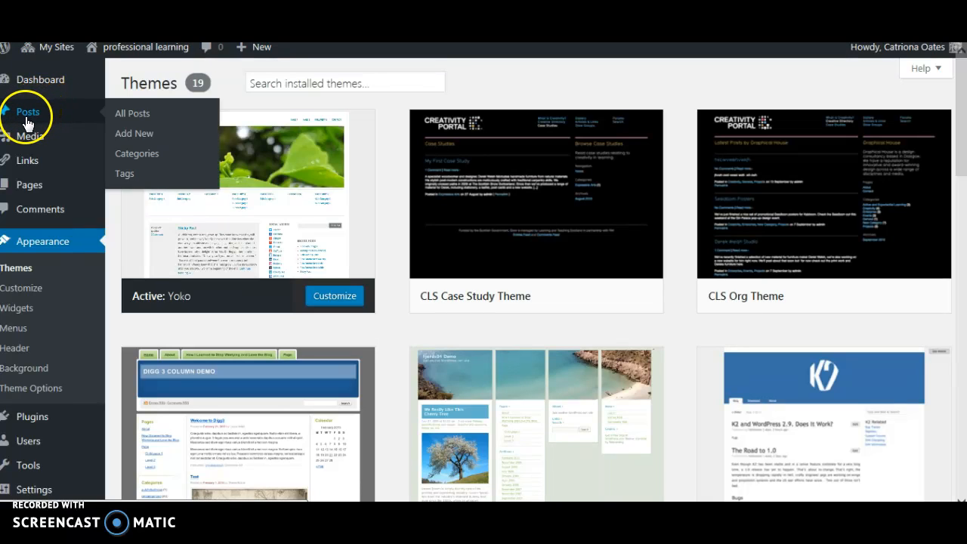
pyautogui.click(131, 134)
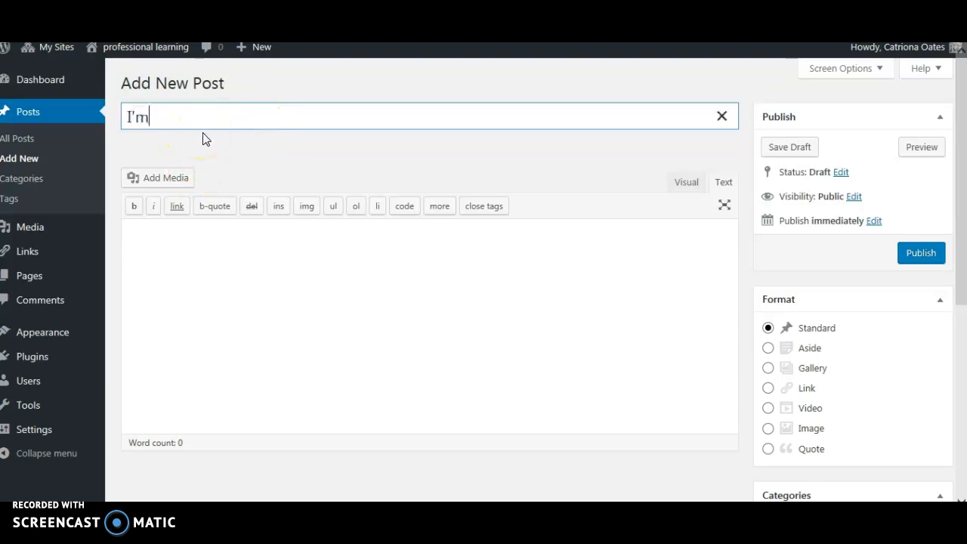
pyautogui.write('ew here!')
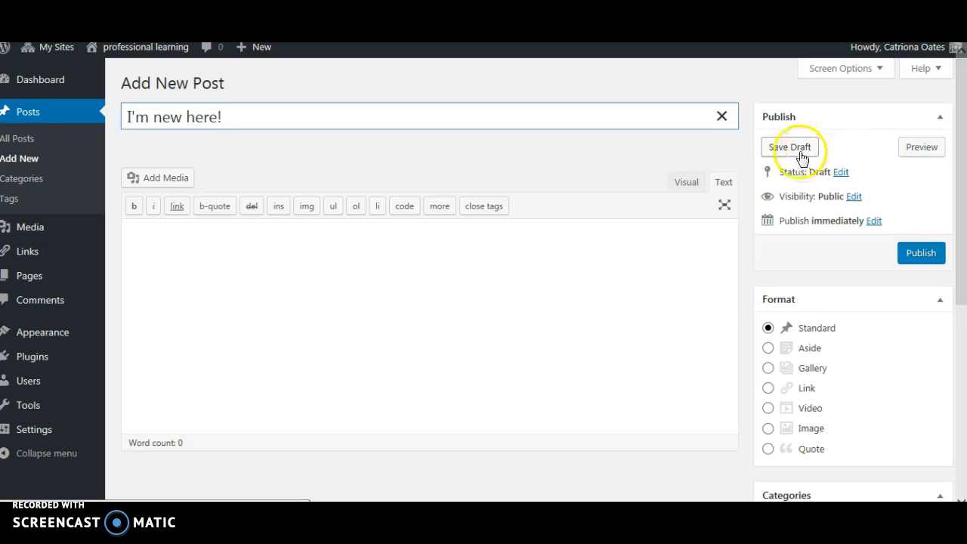
# Step: Move the draft post "I'm new here!" to the trash and leave its editing page
pyautogui.scroll(-1, 668, 208)
pyautogui.scroll(-2, 668, 208)
pyautogui.scroll(2, 665, 222)
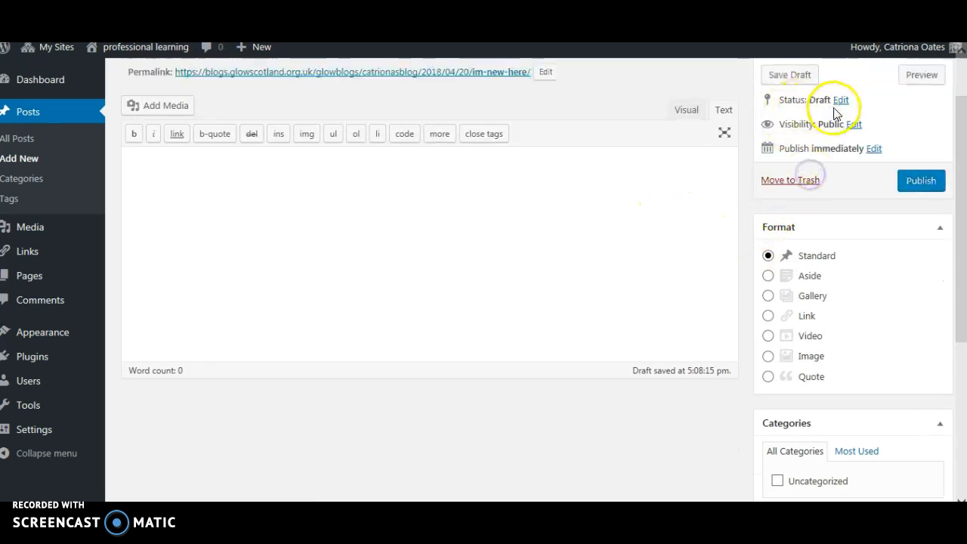
pyautogui.click(782, 181)
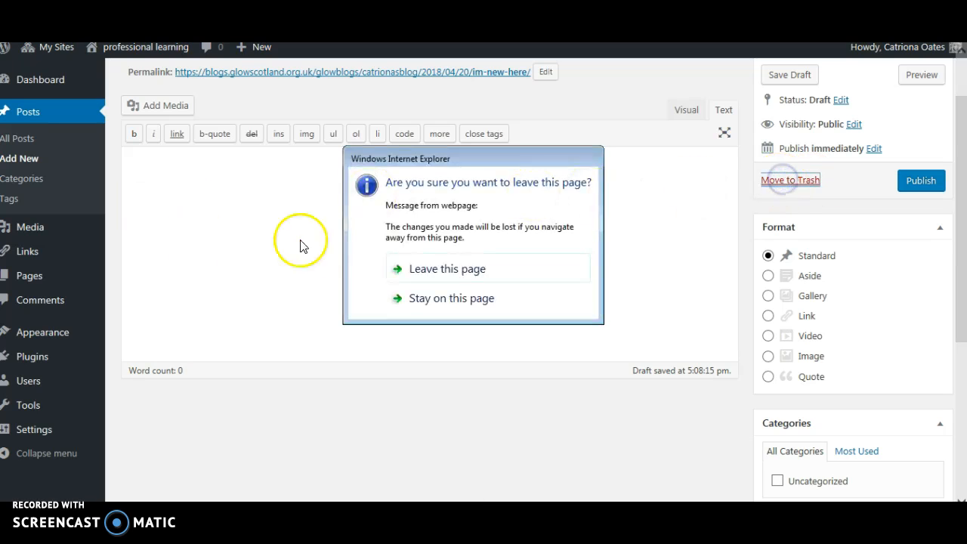
pyautogui.click(425, 268)
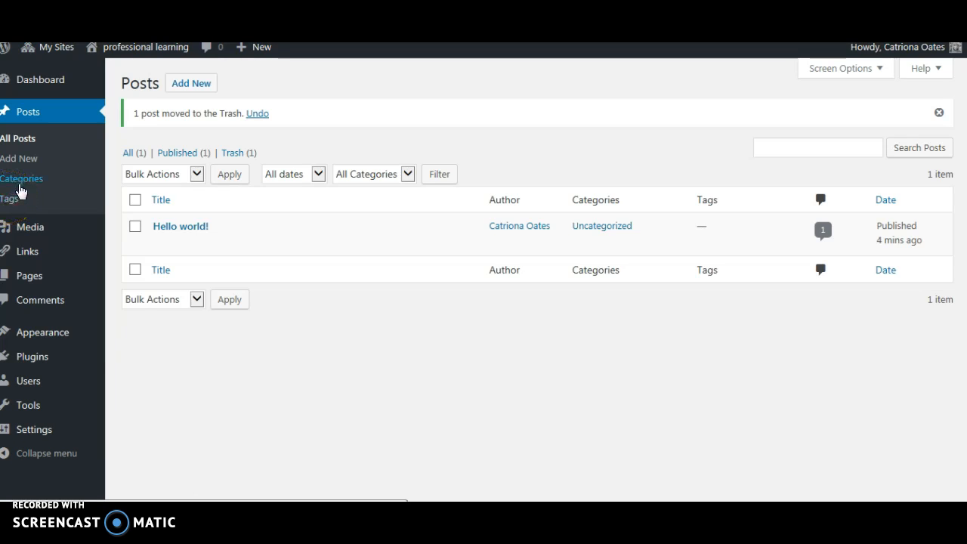
# Step: Open the post tags and add a new tag named "reflection"
pyautogui.click(15, 198)
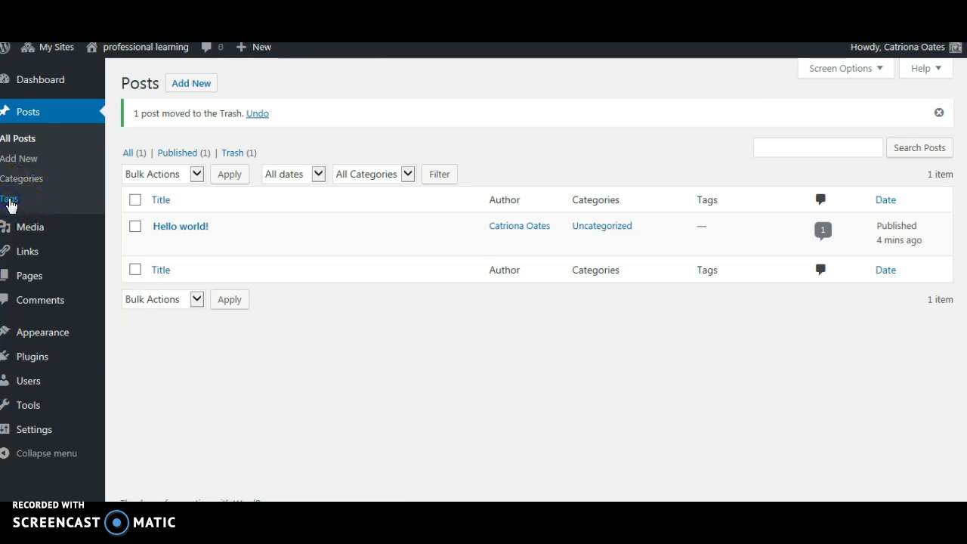
pyautogui.click(173, 167)
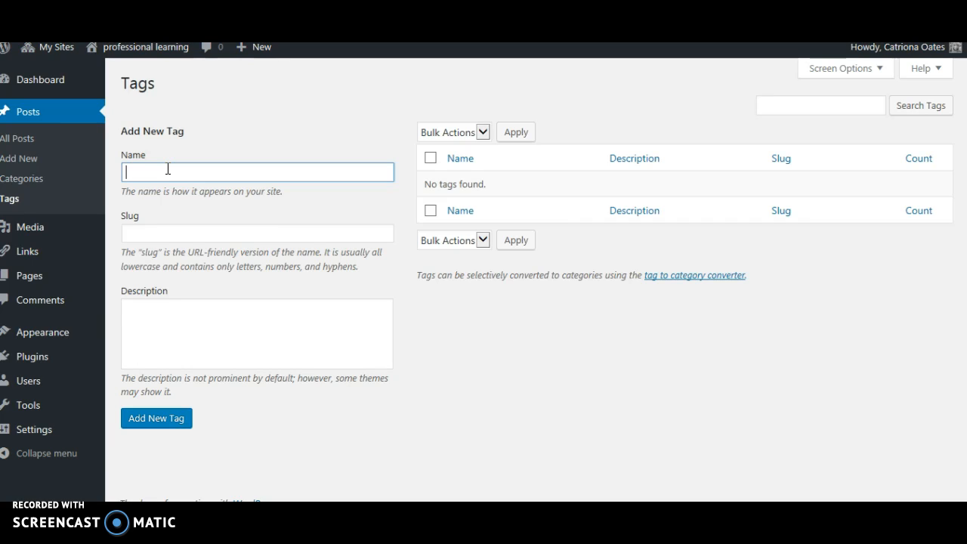
pyautogui.write('lection')
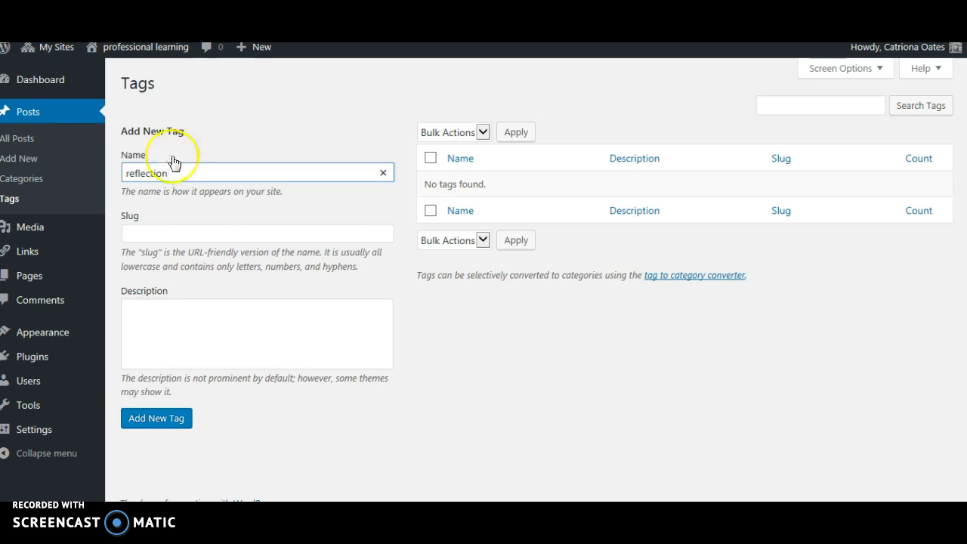
pyautogui.click(161, 421)
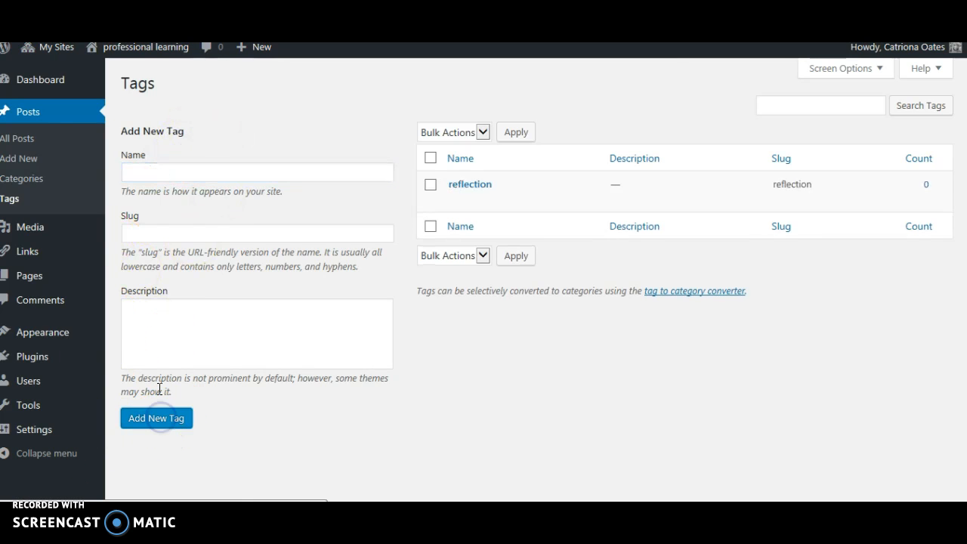
# Step: Add two more post tags named "social justice" and "professionalism"
pyautogui.click(152, 174)
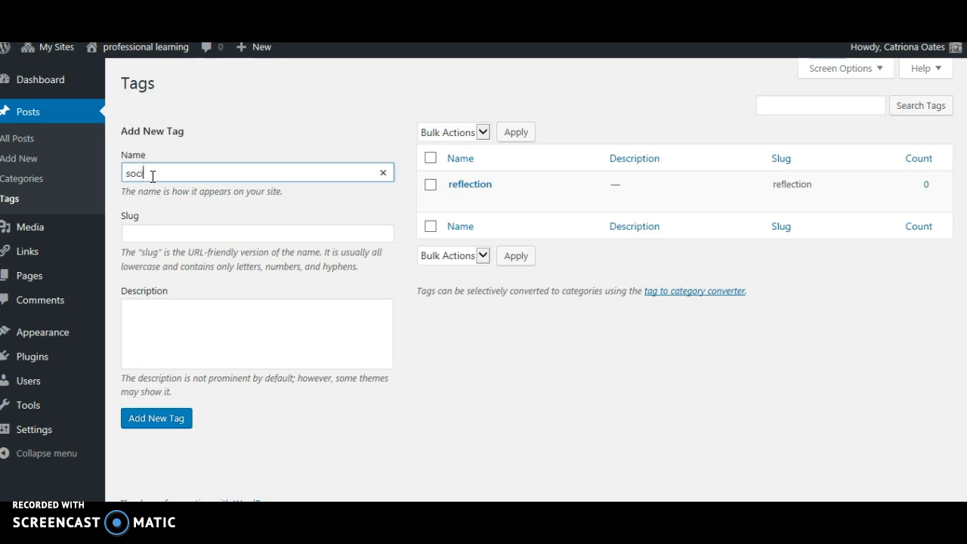
pyautogui.write('justice')
pyautogui.click(158, 423)
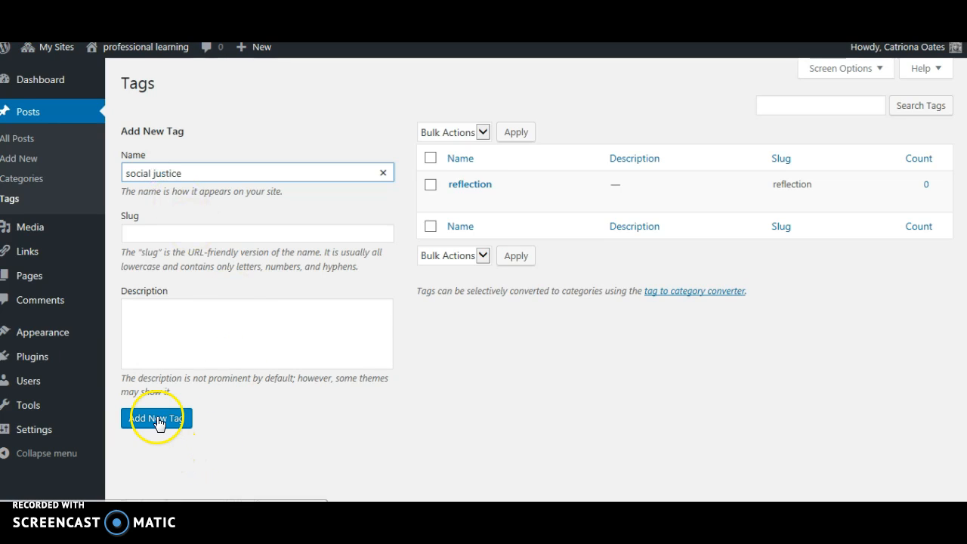
pyautogui.click(153, 174)
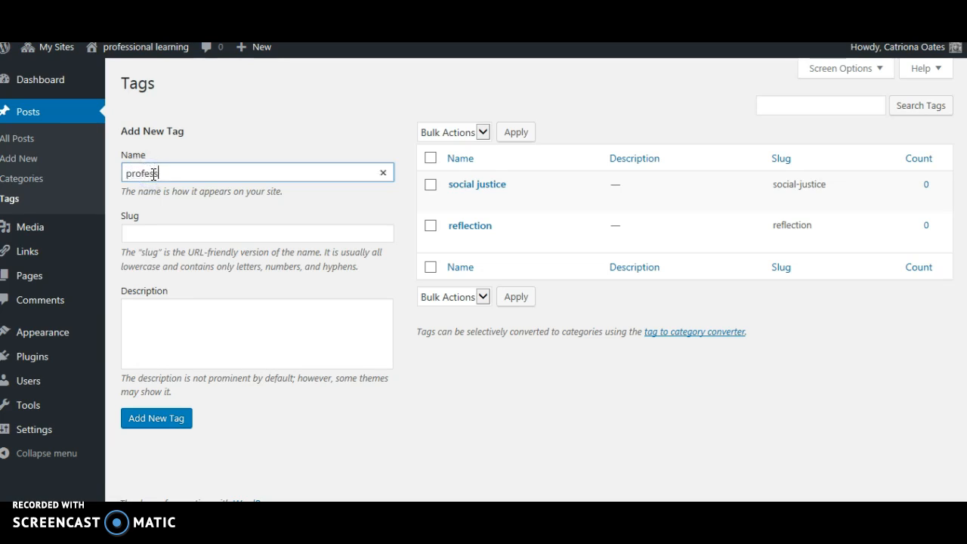
pyautogui.write('professionalism')
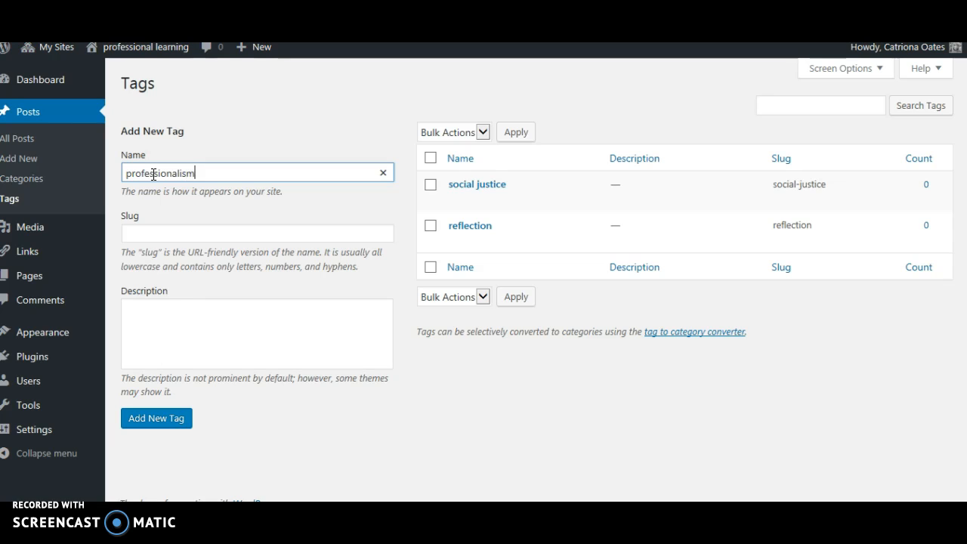
pyautogui.click(149, 425)
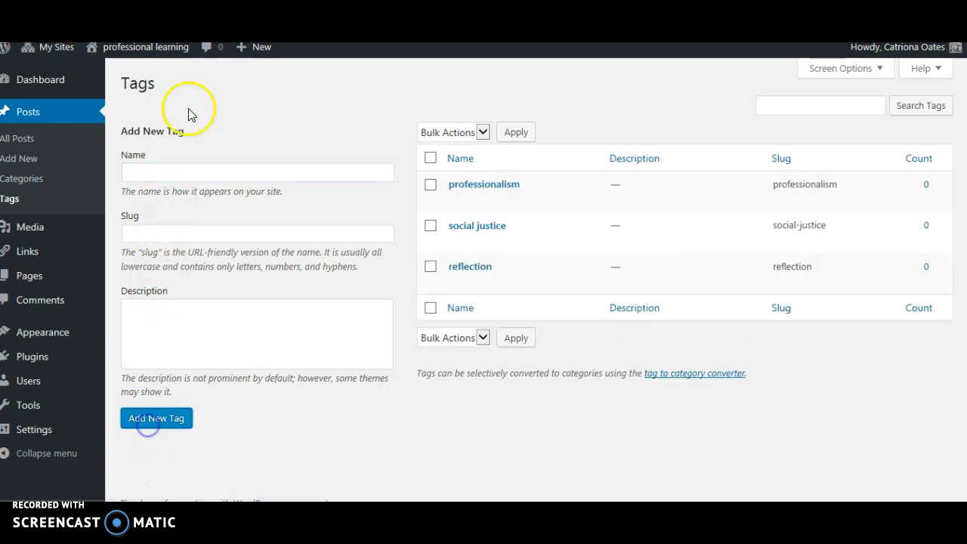
pyautogui.click(165, 178)
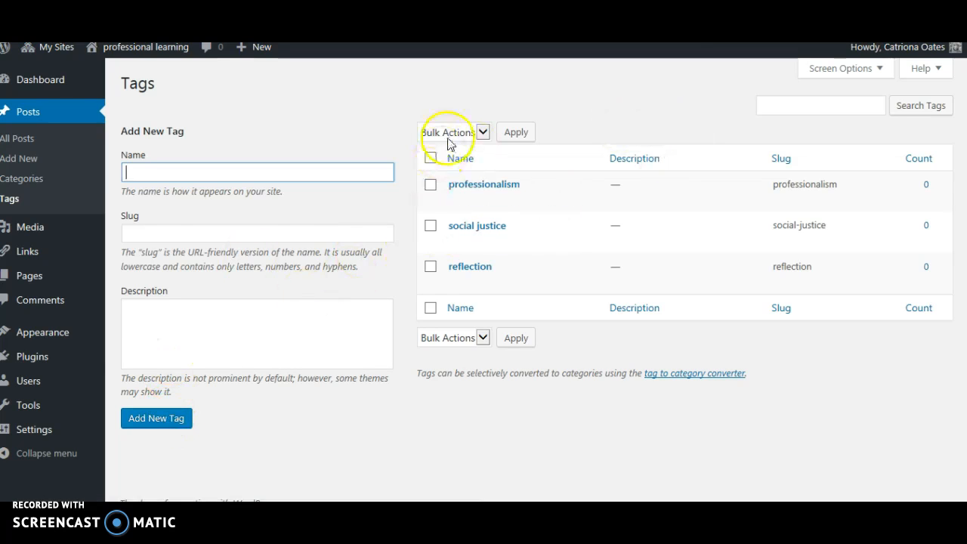
# Step: Return to the professional learning dashboard and visit the site to examine its front page
pyautogui.moveTo(84, 230)
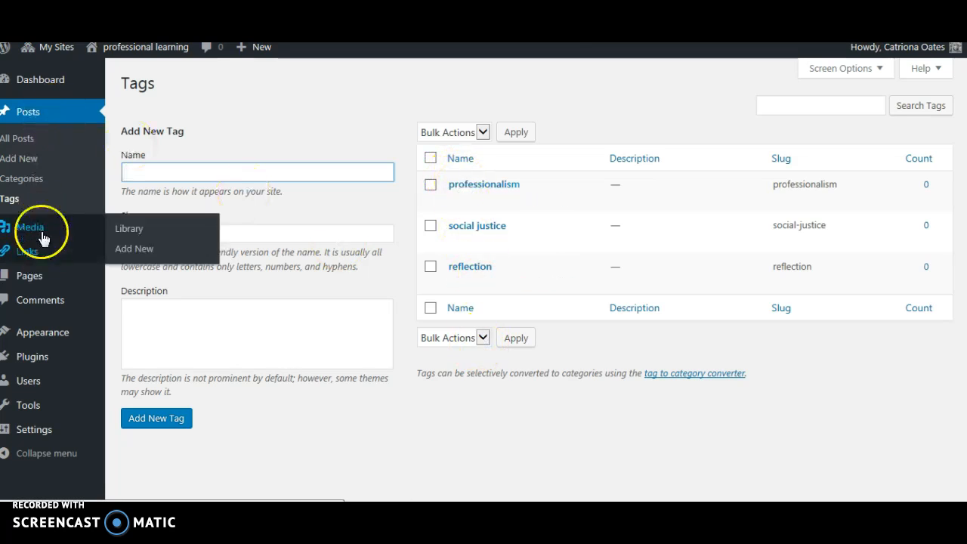
pyautogui.moveTo(64, 58)
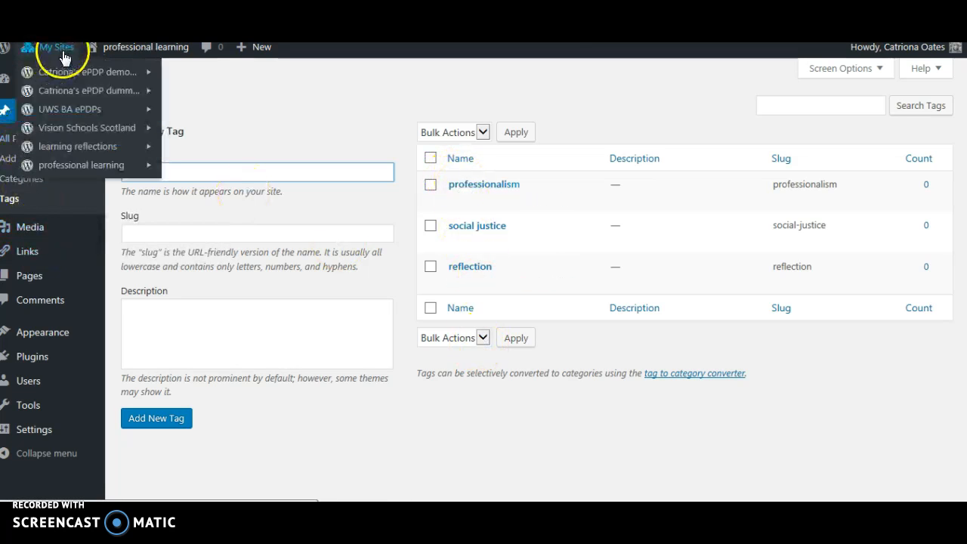
pyautogui.click(54, 172)
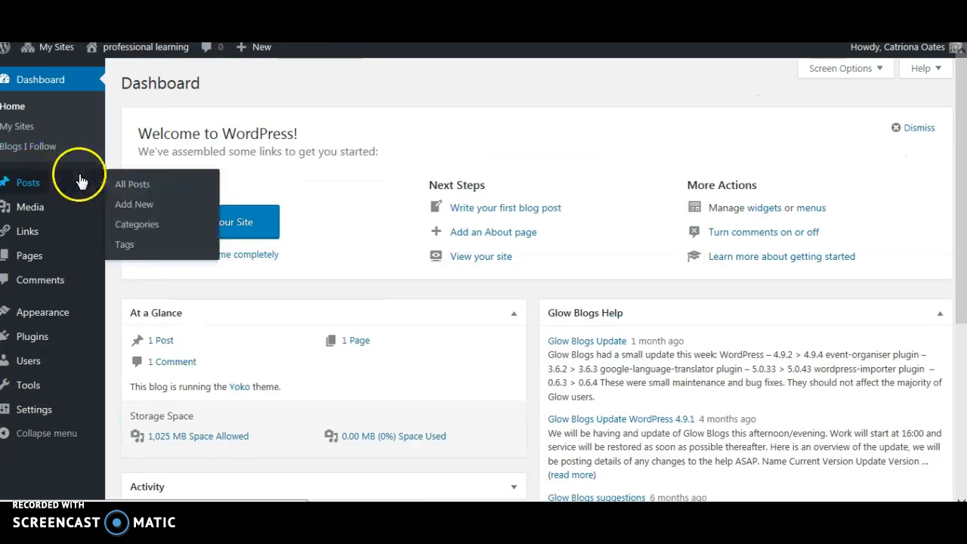
pyautogui.moveTo(47, 50)
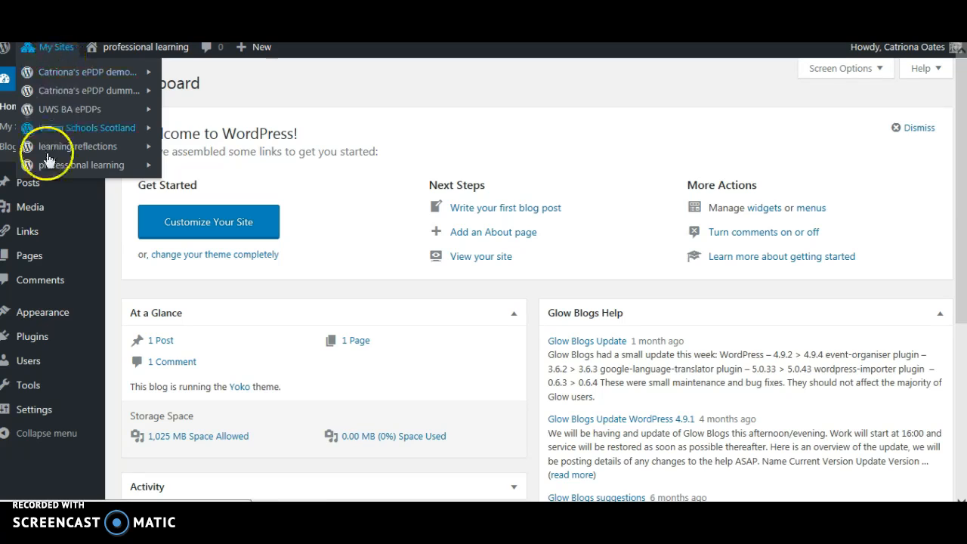
pyautogui.moveTo(49, 163)
pyautogui.click(189, 221)
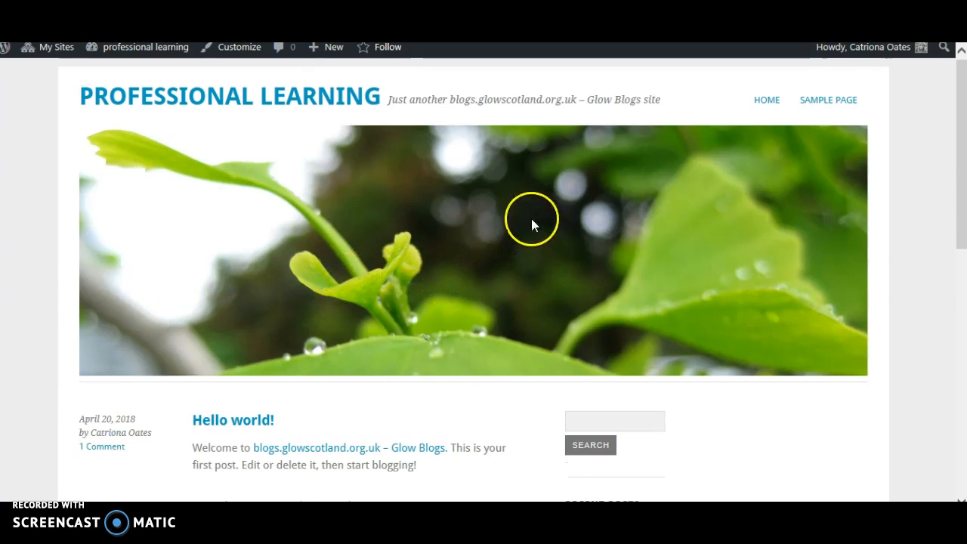
pyautogui.scroll(-3, 532, 220)
pyautogui.scroll(-3, 532, 224)
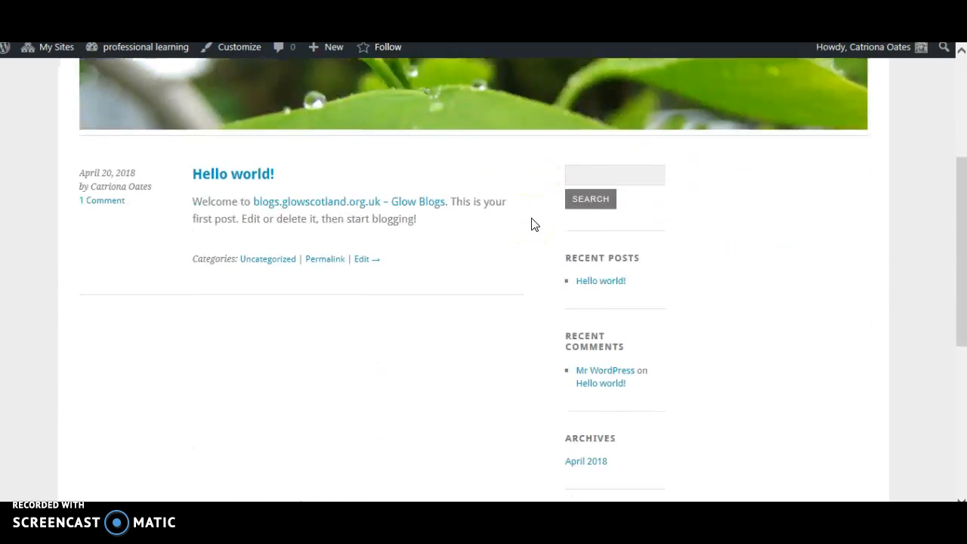